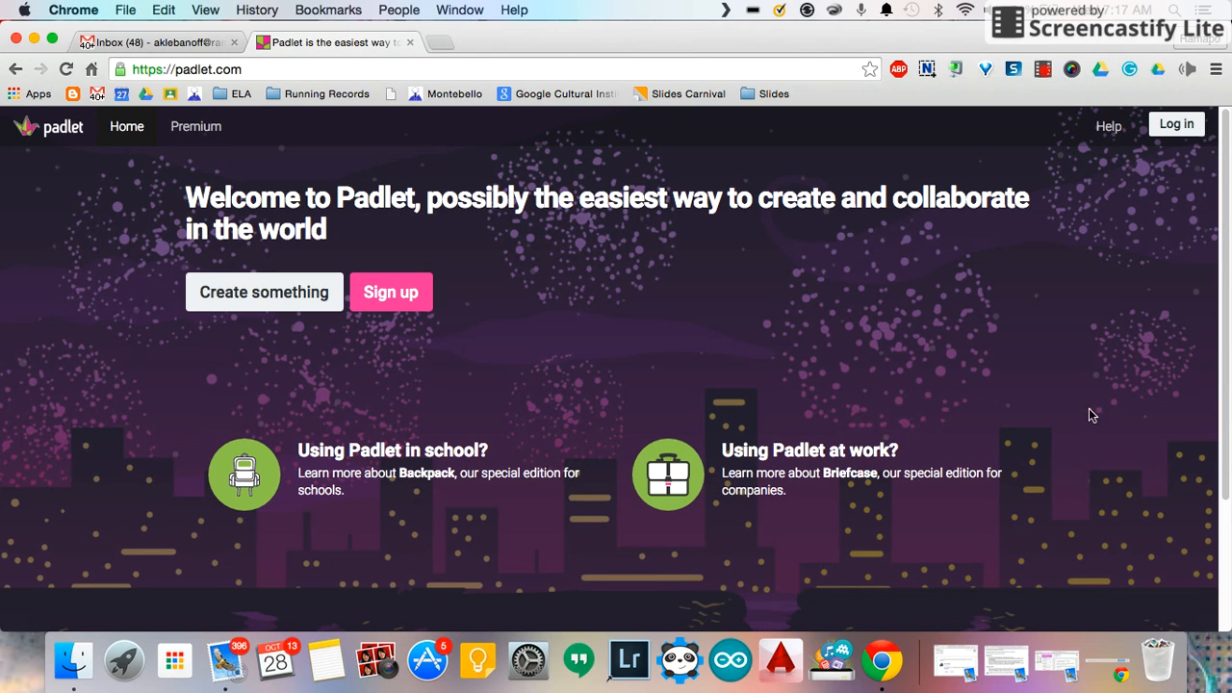
Step: Log in to Padlet with the school Google account and identify the account holder as a teacher
click(1191, 128)
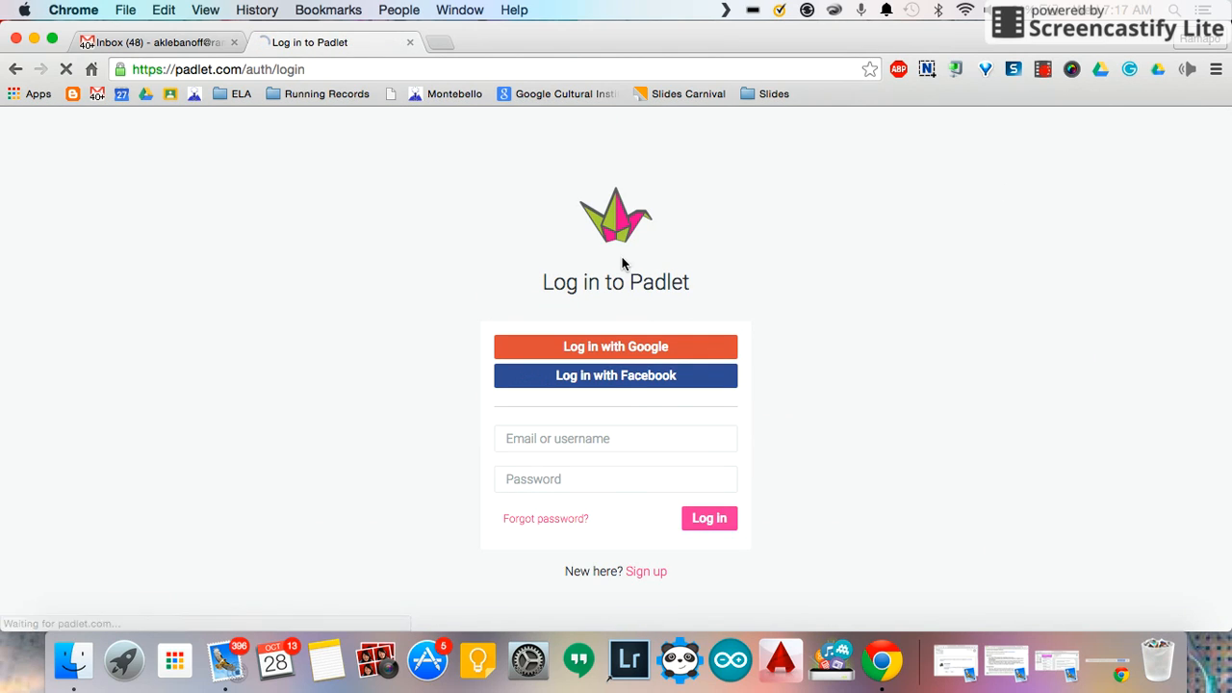
click(615, 354)
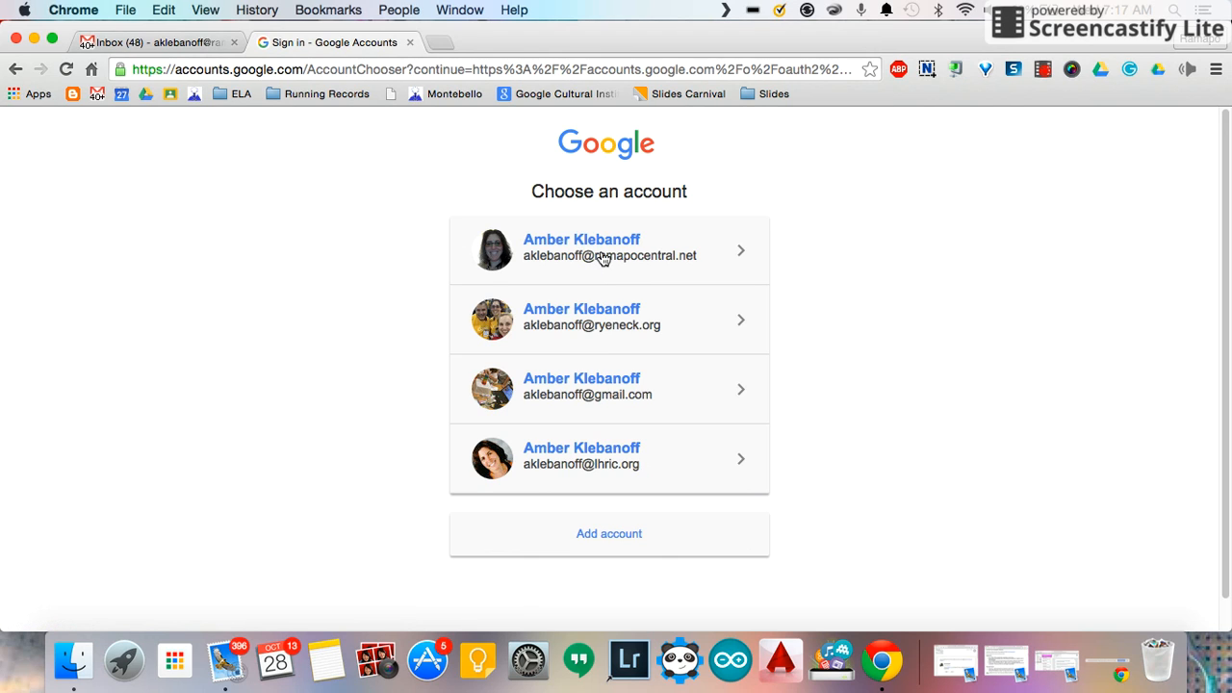
click(603, 258)
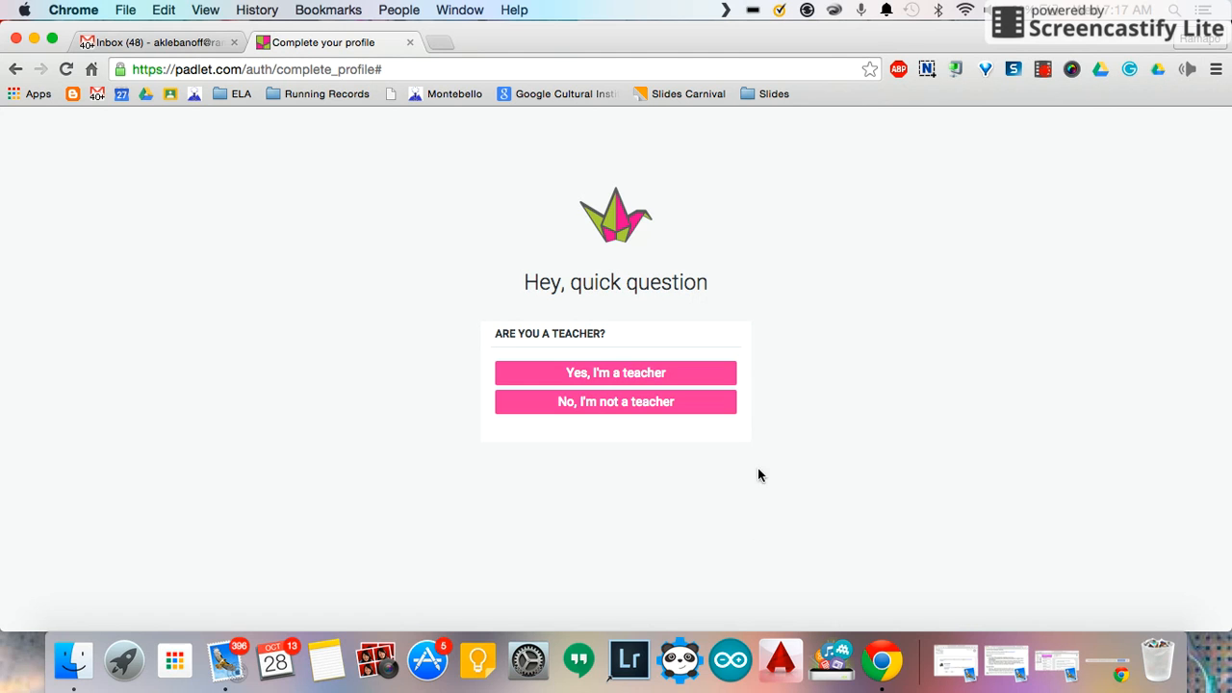
click(702, 377)
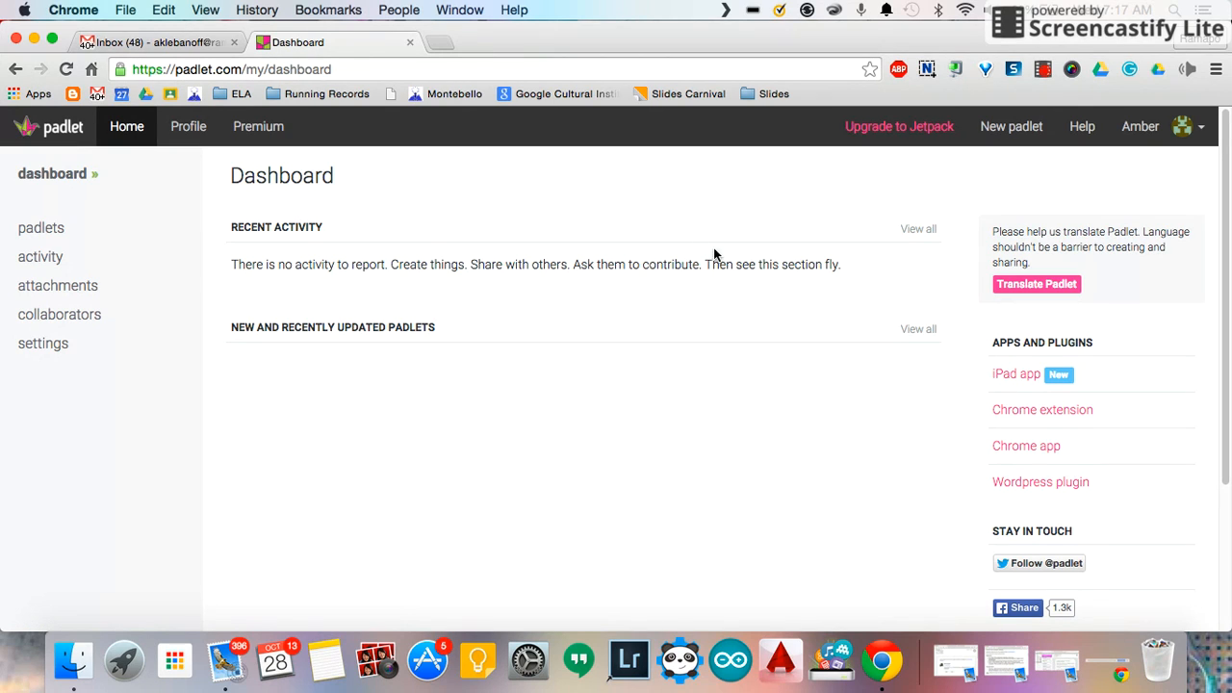
Step: Create a new blank padlet and give it the title "Emerging Tech PD"
click(1012, 135)
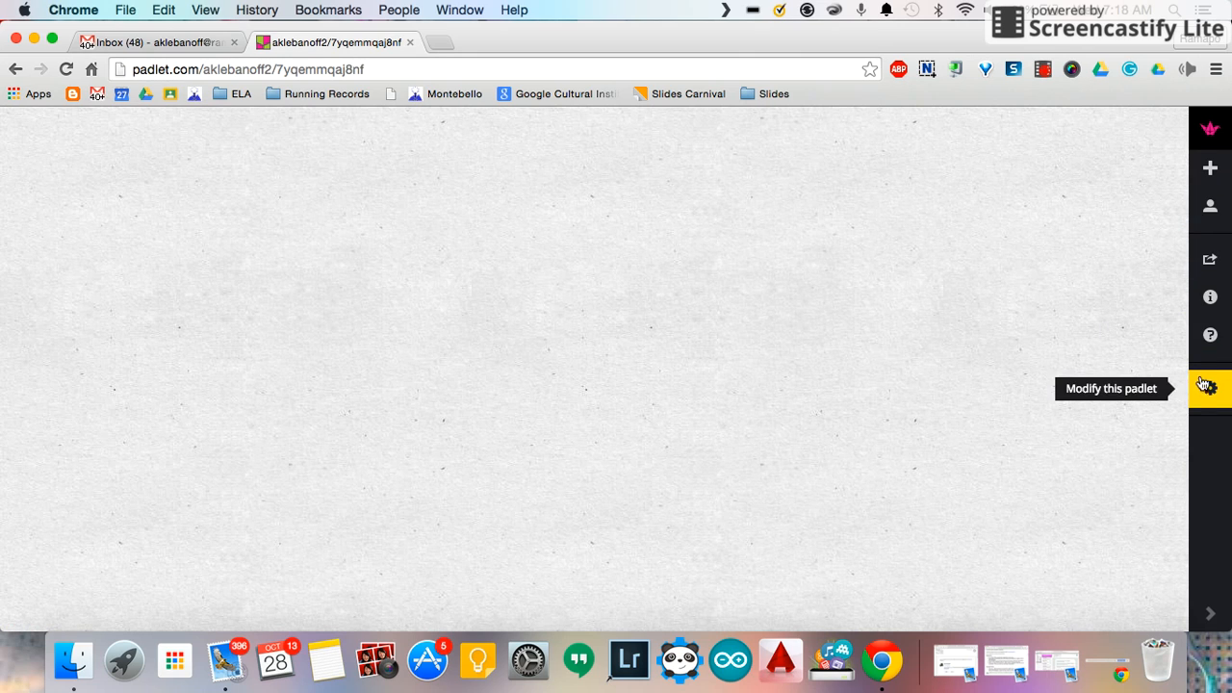
click(1212, 171)
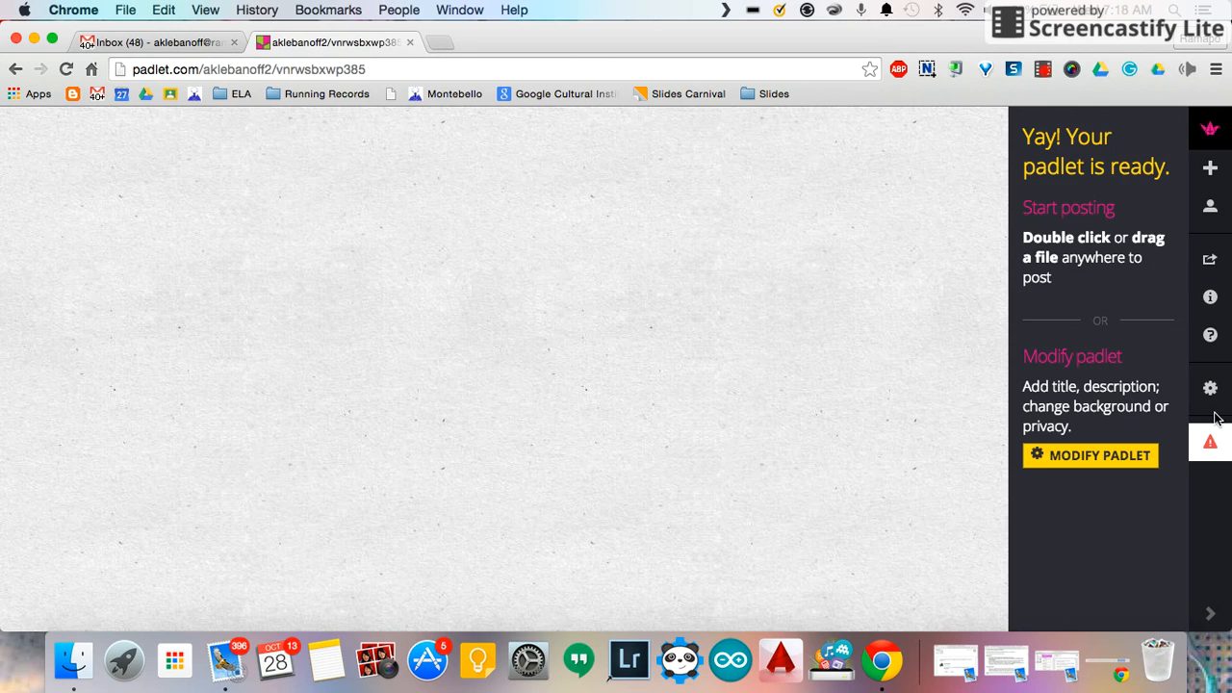
click(1139, 458)
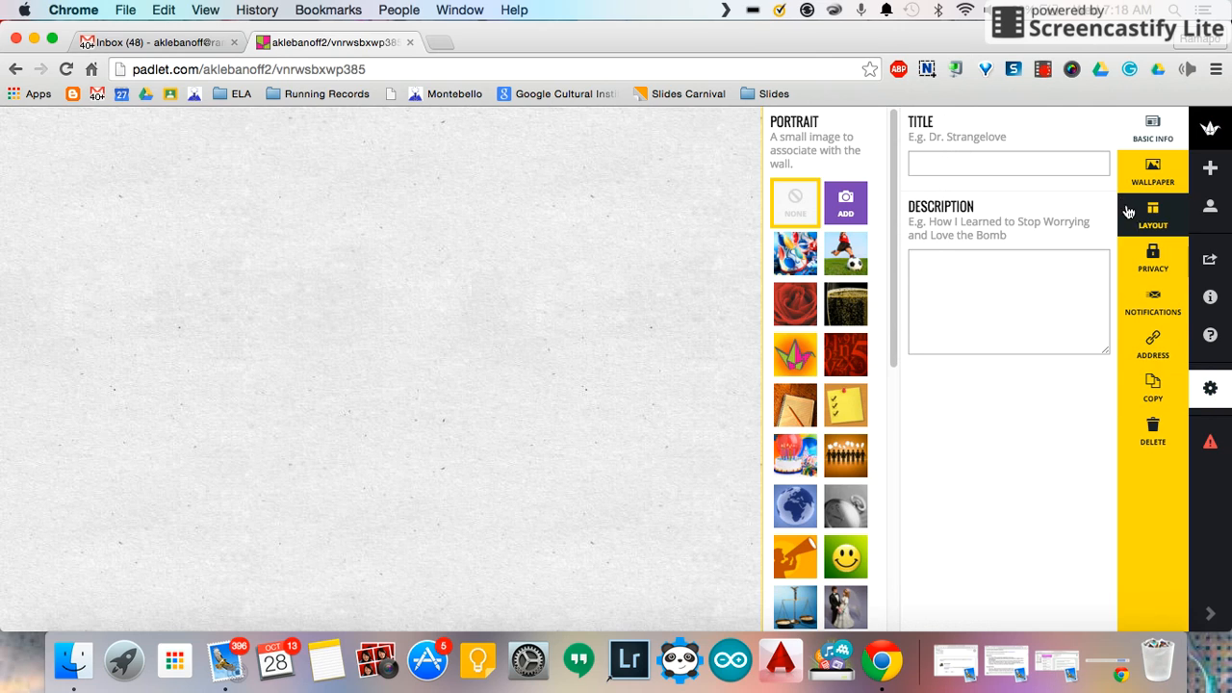
click(1017, 168)
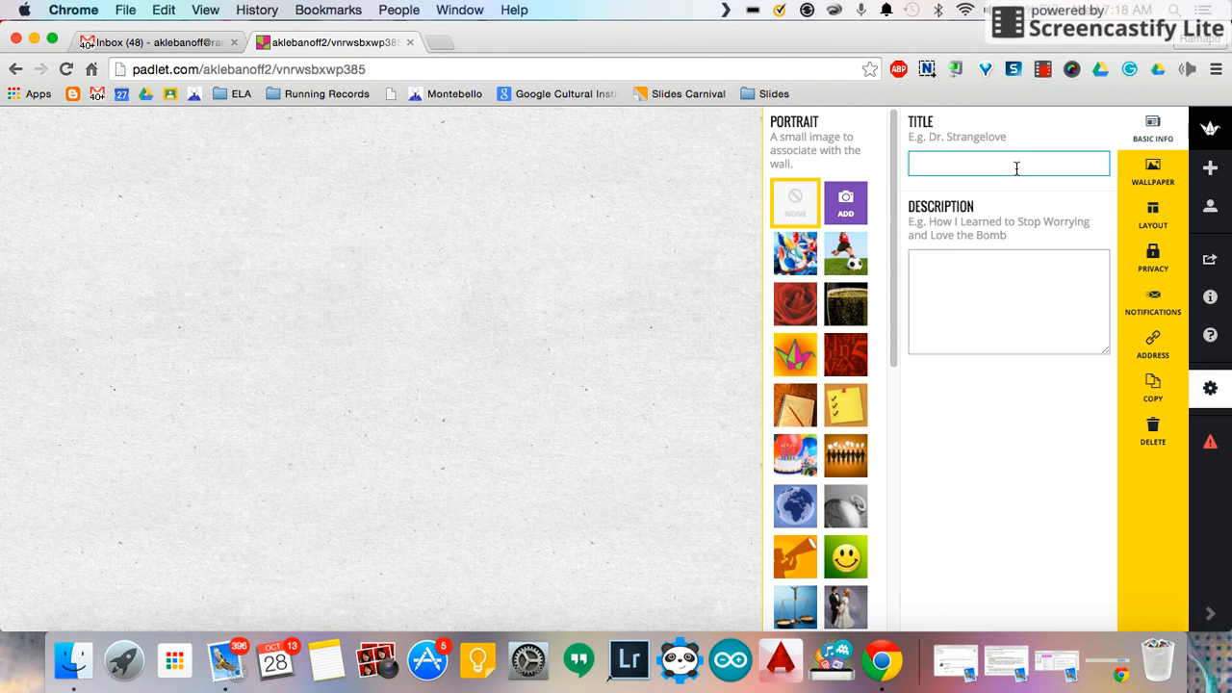
text(Emerging T)
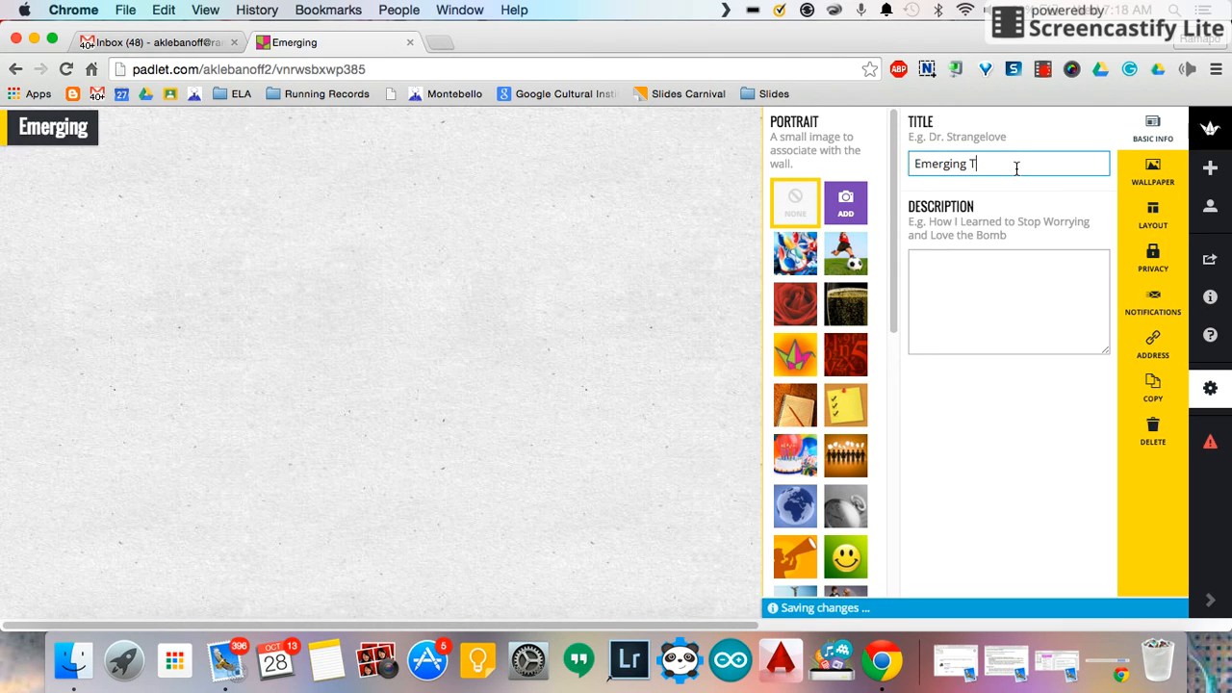
text(ech )
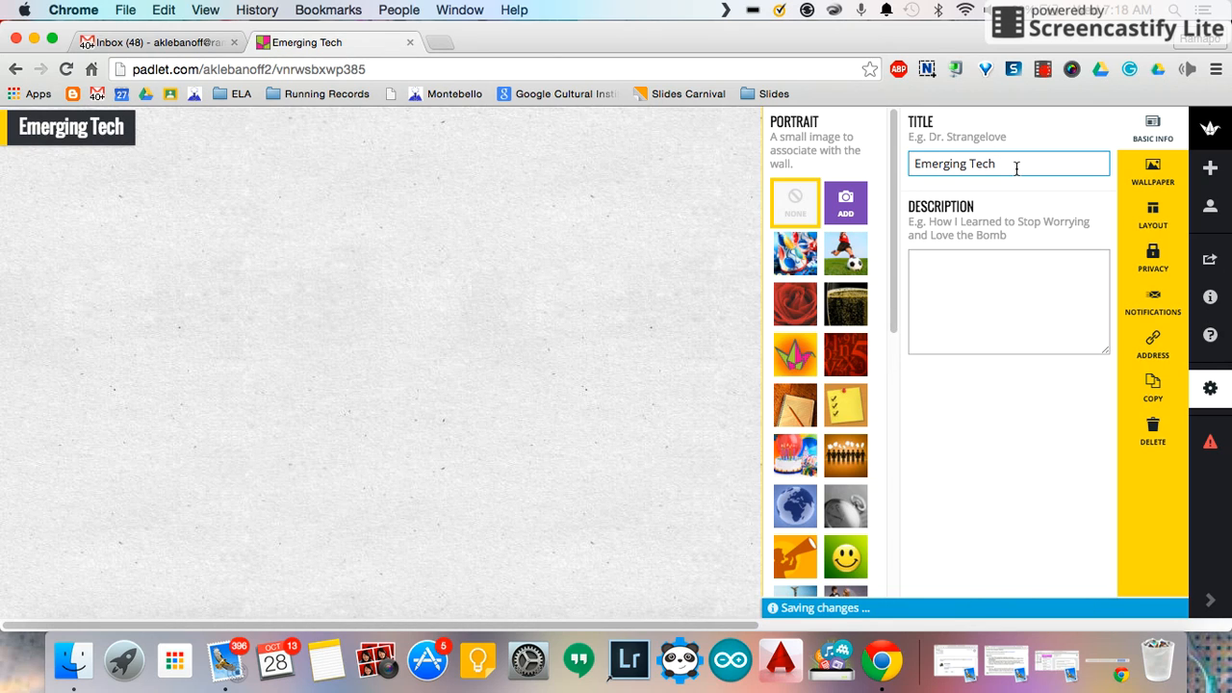
text(PD)
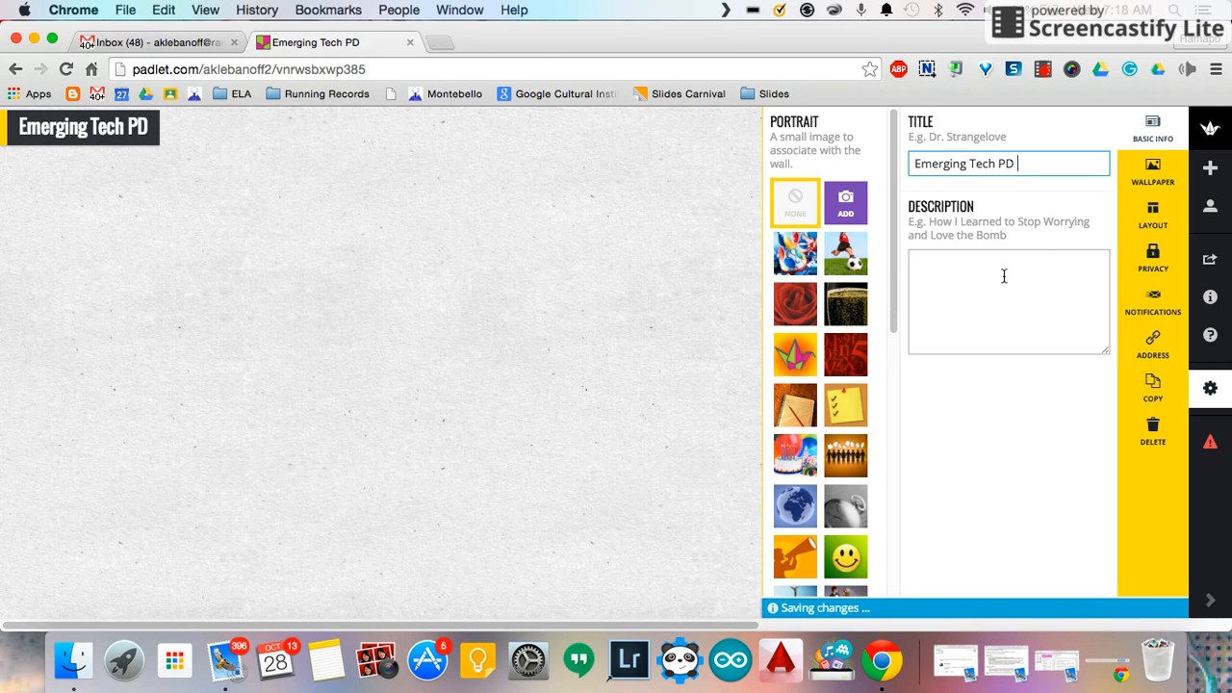
Step: Enter the padlet description "What would you like to learn in the future at Emerging Tech Trainings?"
click(1005, 276)
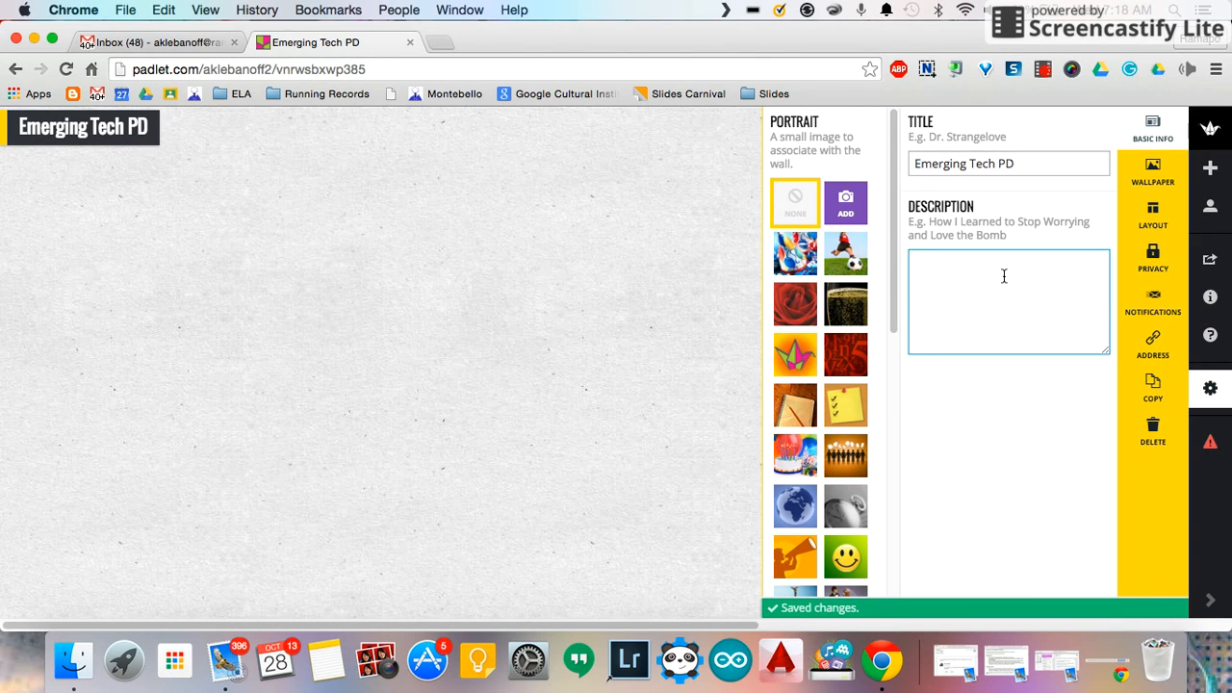
text(What woul)
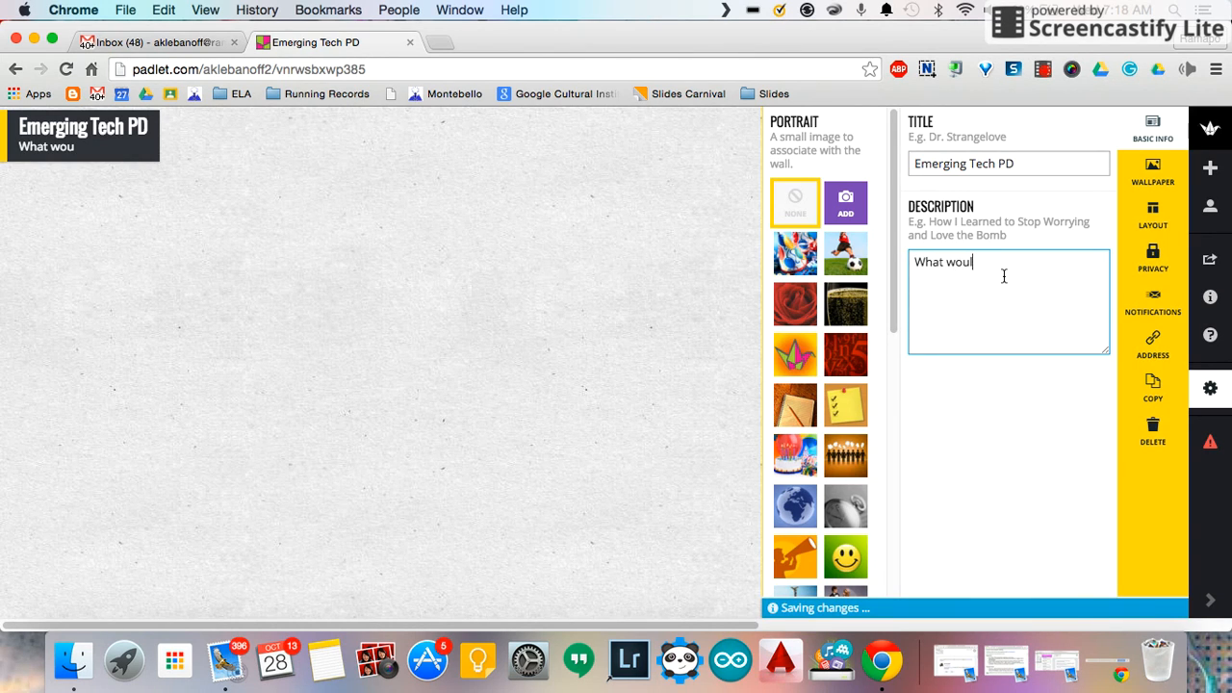
text(d you like to learn in the)
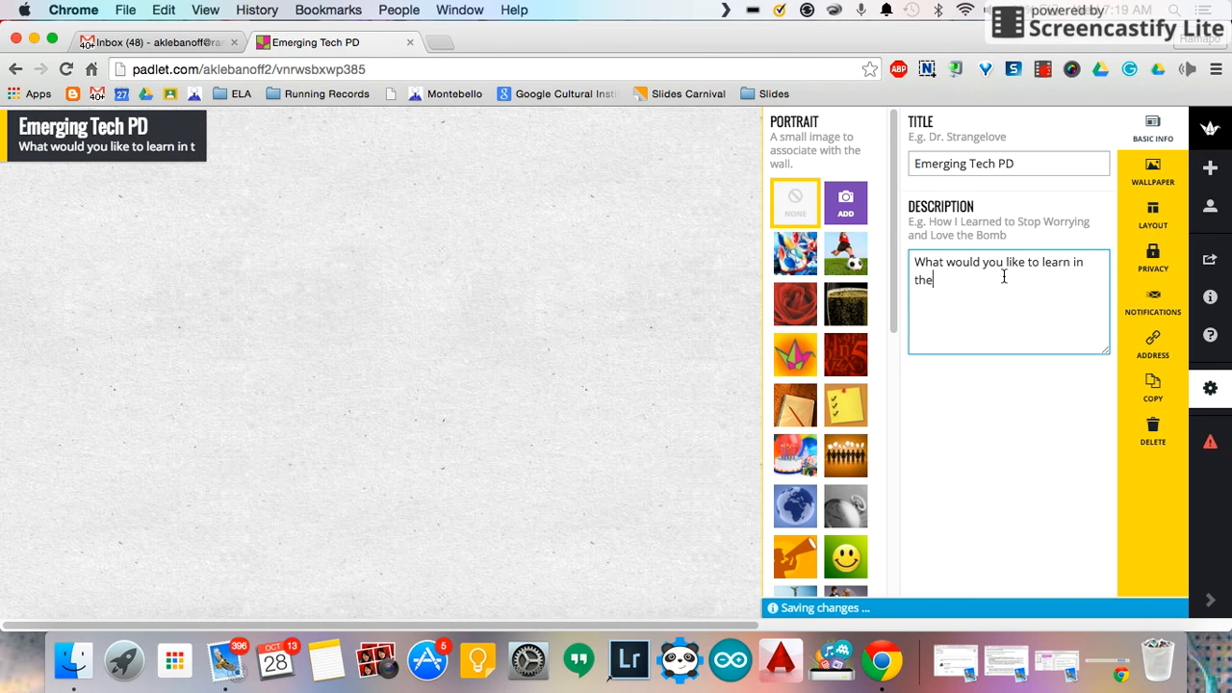
text( futu)
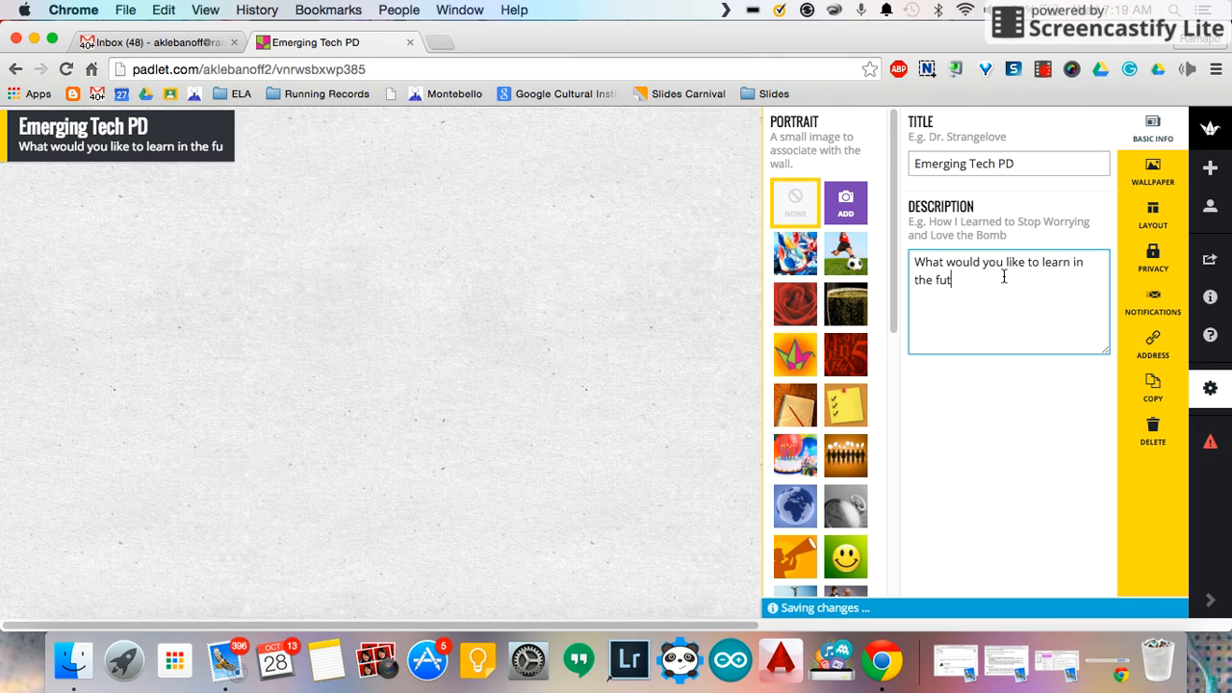
key(BackSpace)
text(ure at)
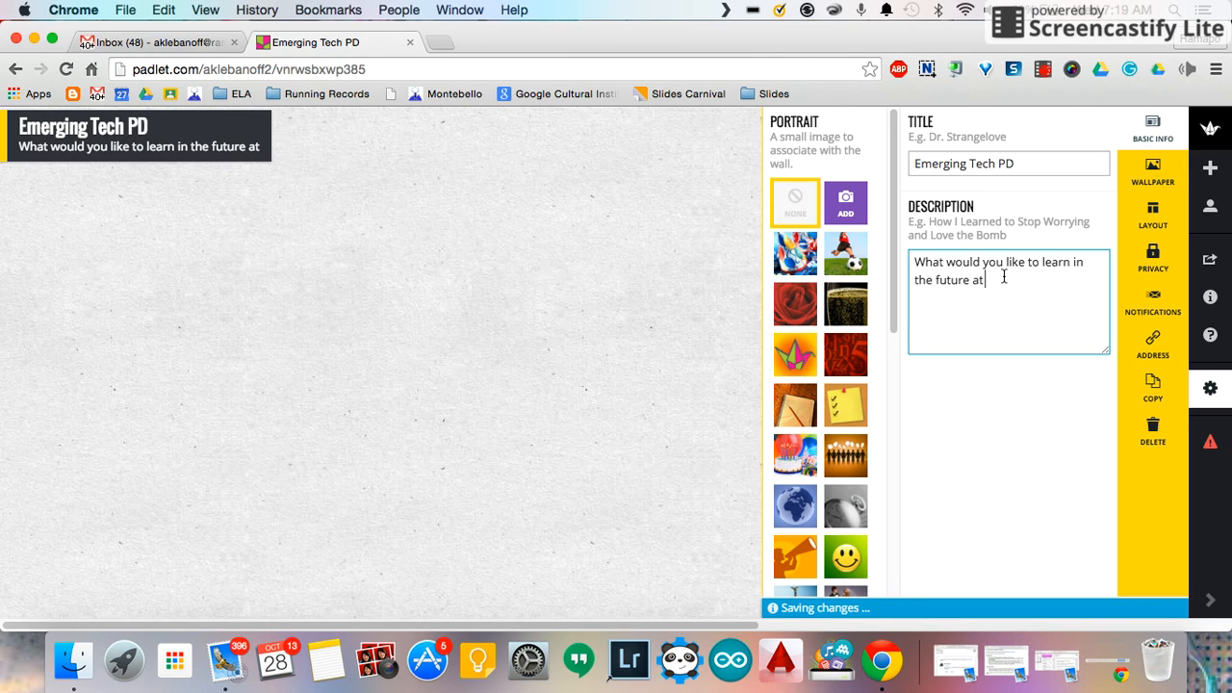
text( Eme)
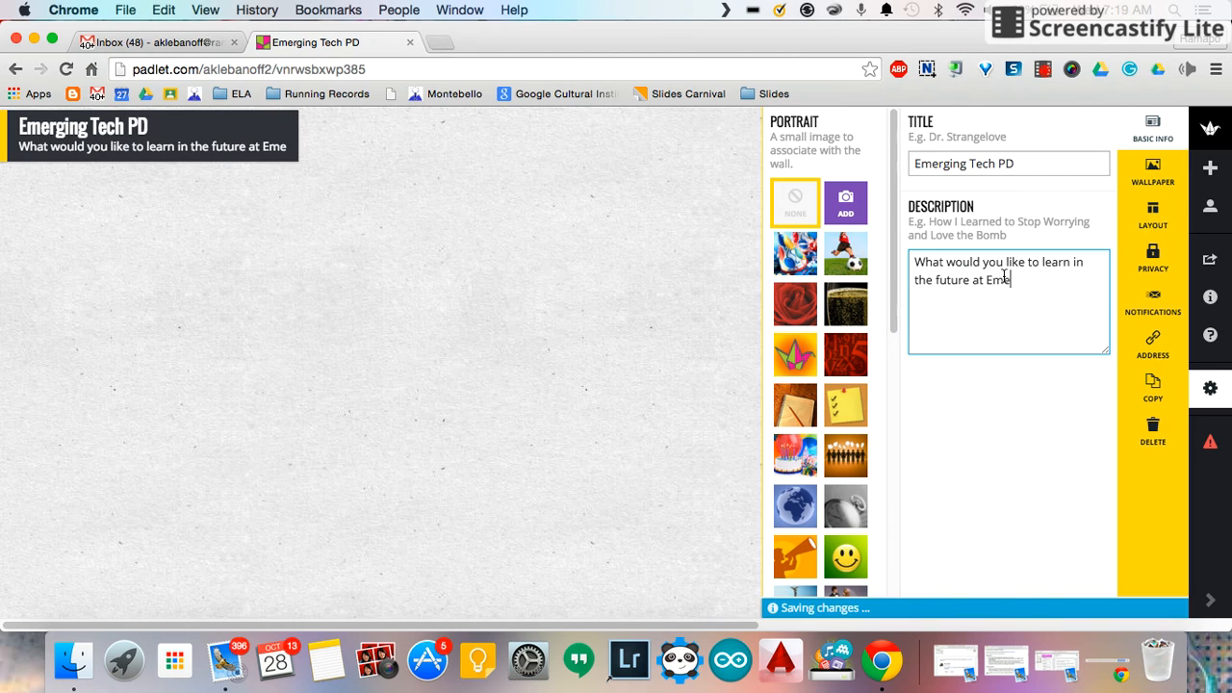
text(rgin)
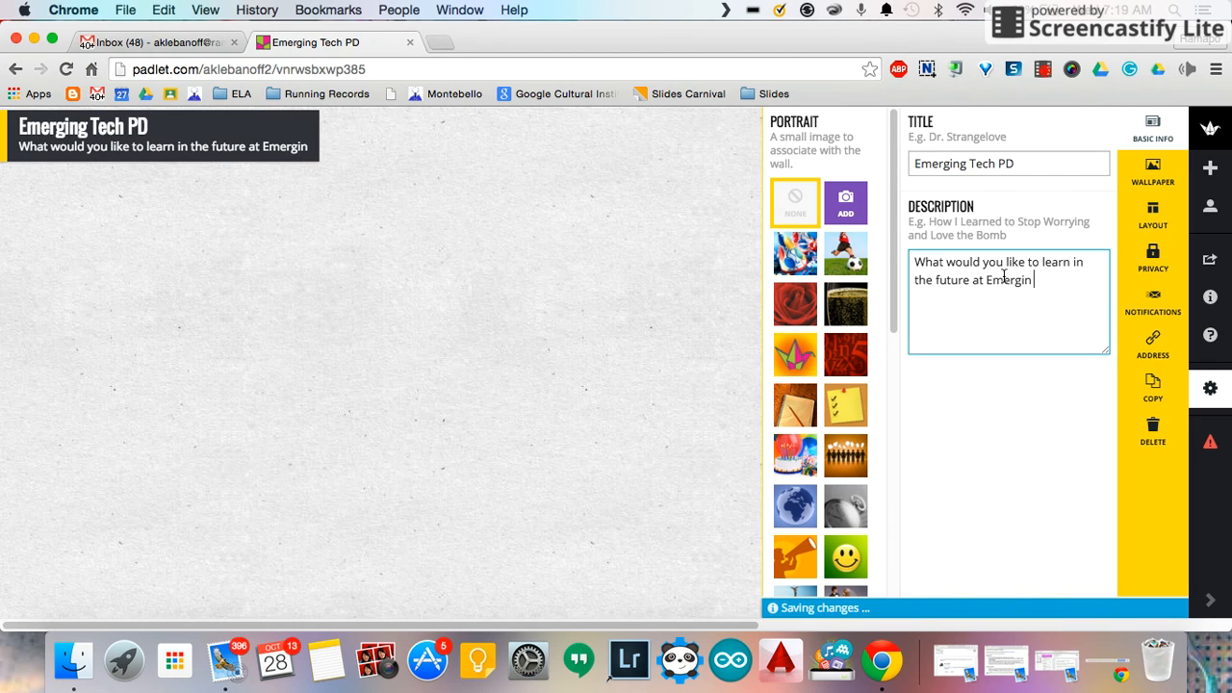
text(g Tech)
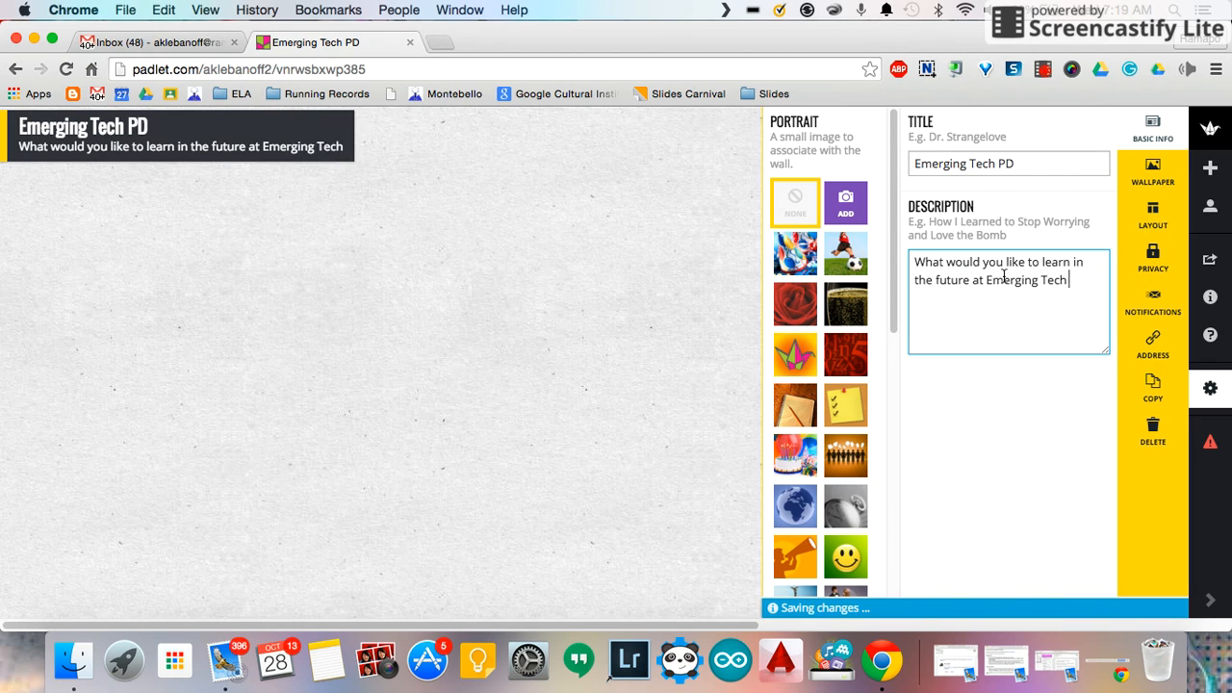
text( Trainin)
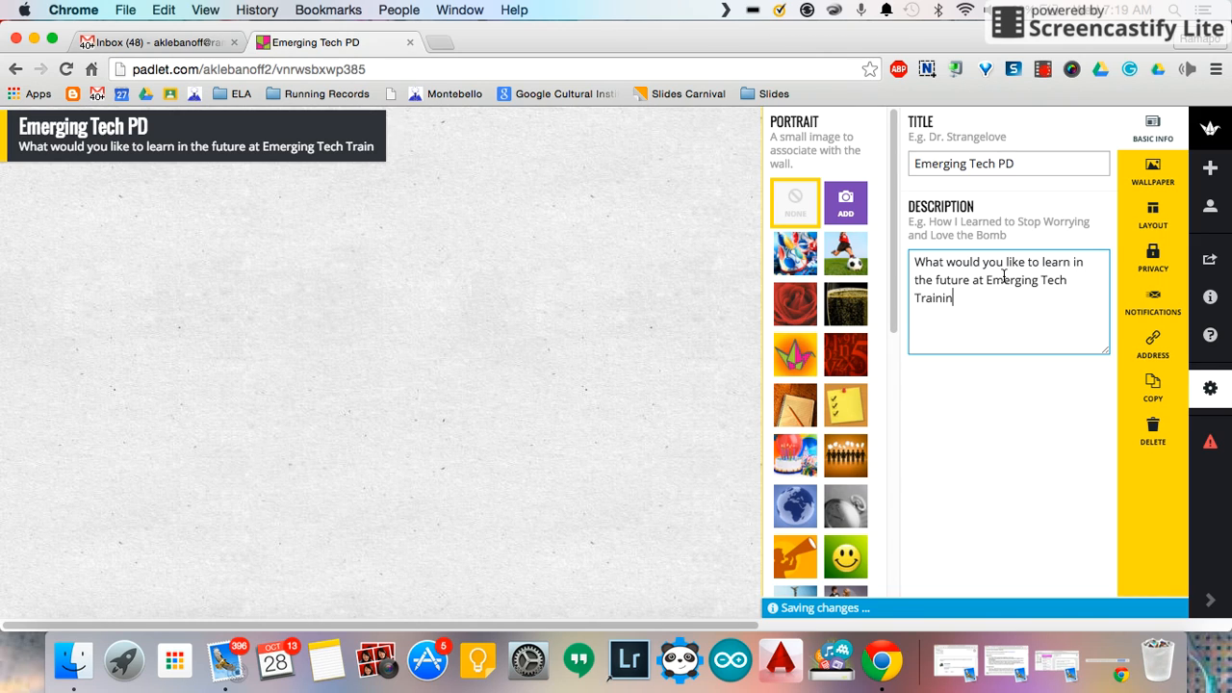
text(gs?)
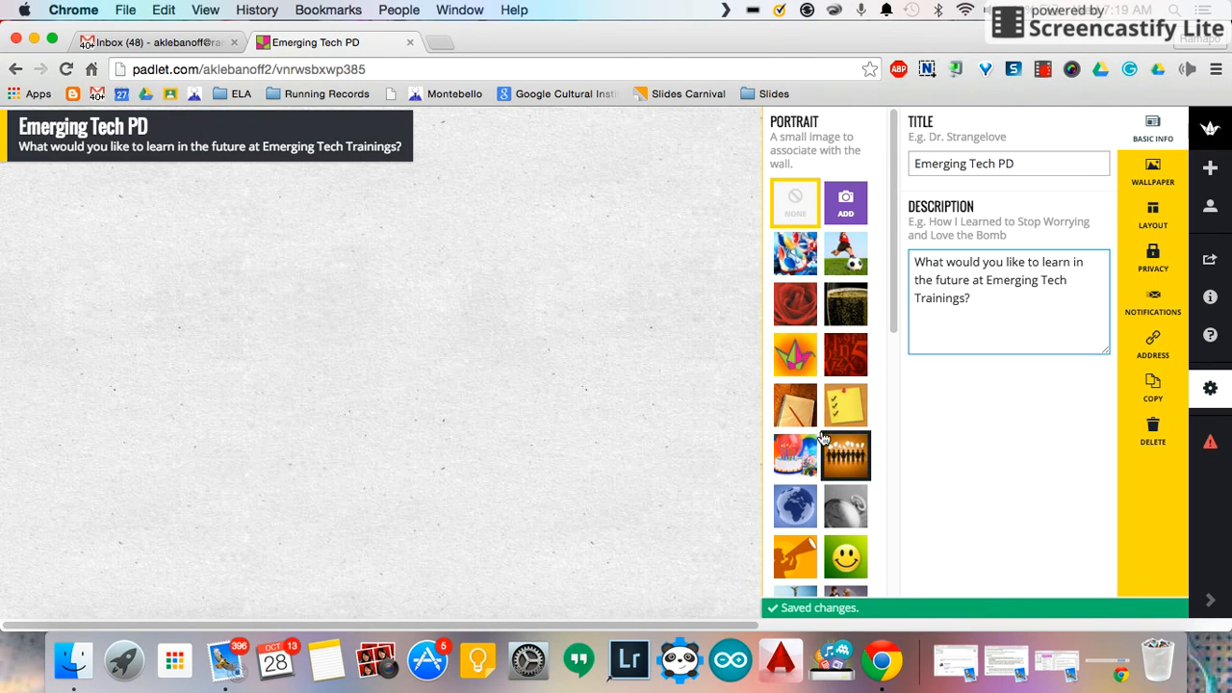
Step: Give the padlet the green smiley-face portrait and the My Tasks chalkboard wallpaper, and close the settings
click(839, 550)
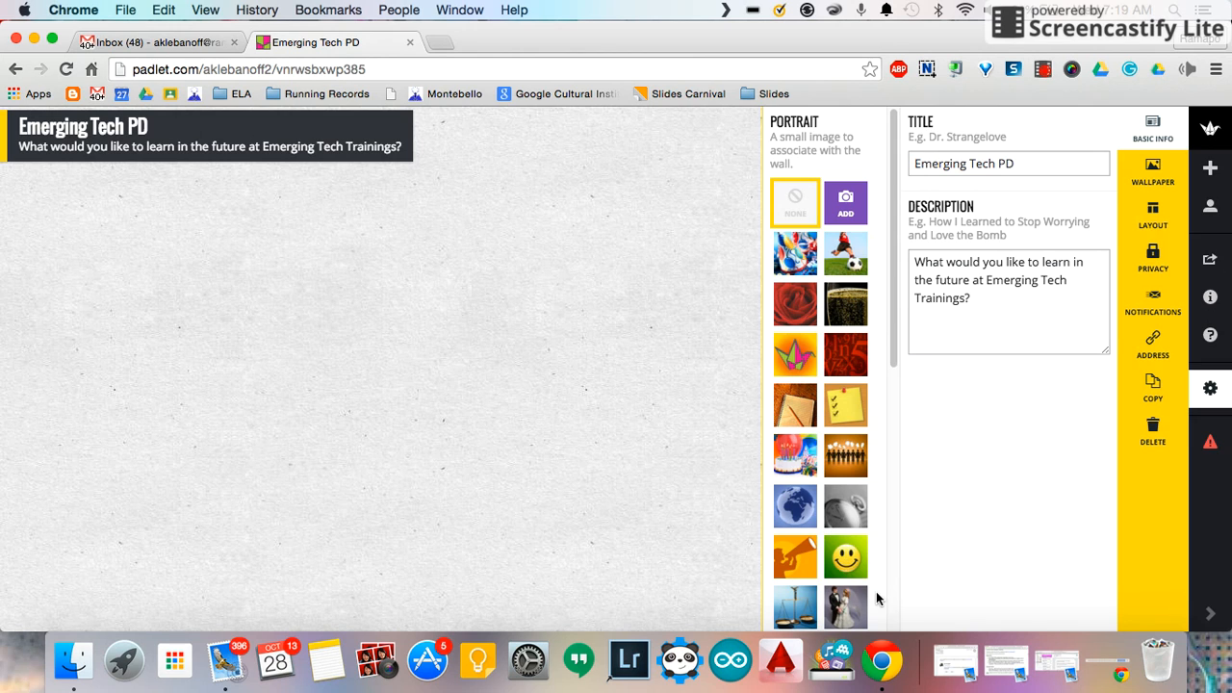
click(843, 558)
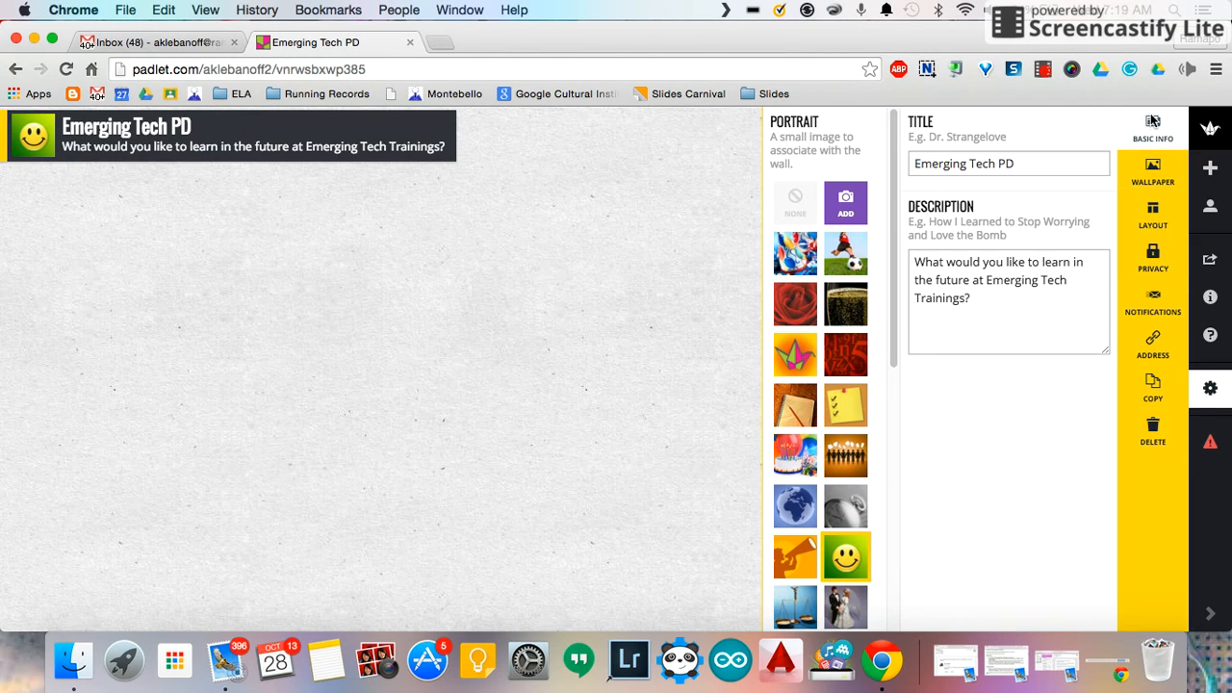
click(1152, 177)
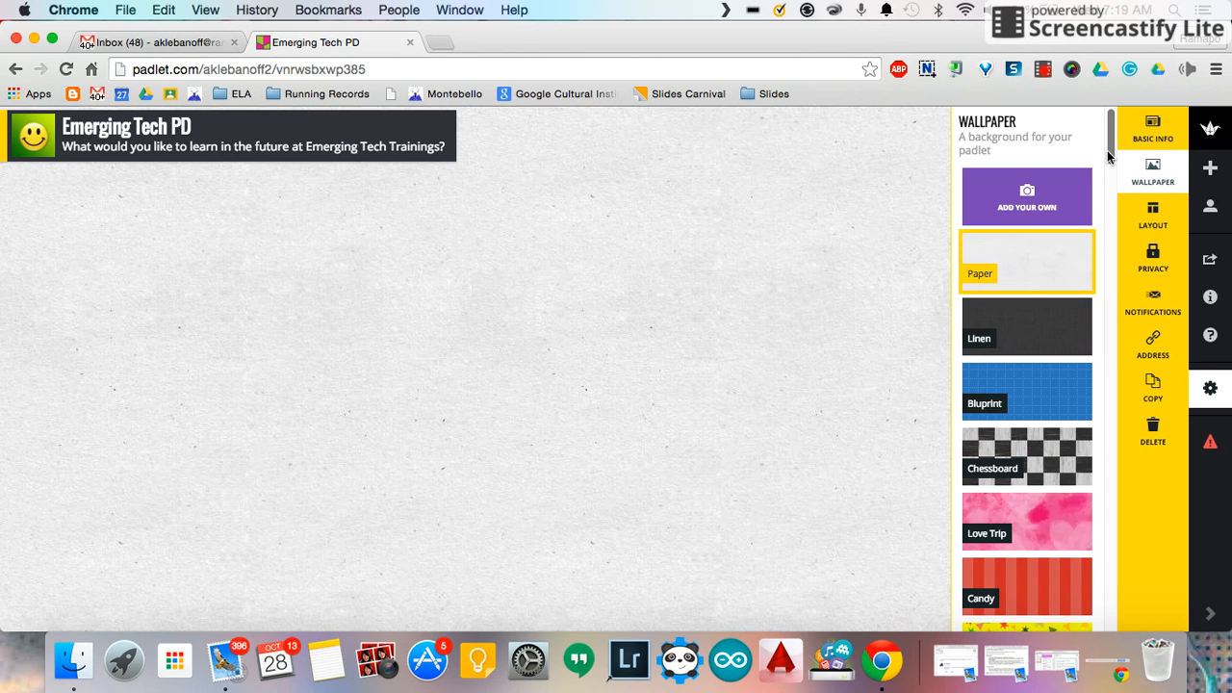
drag(1107, 150, 1119, 237)
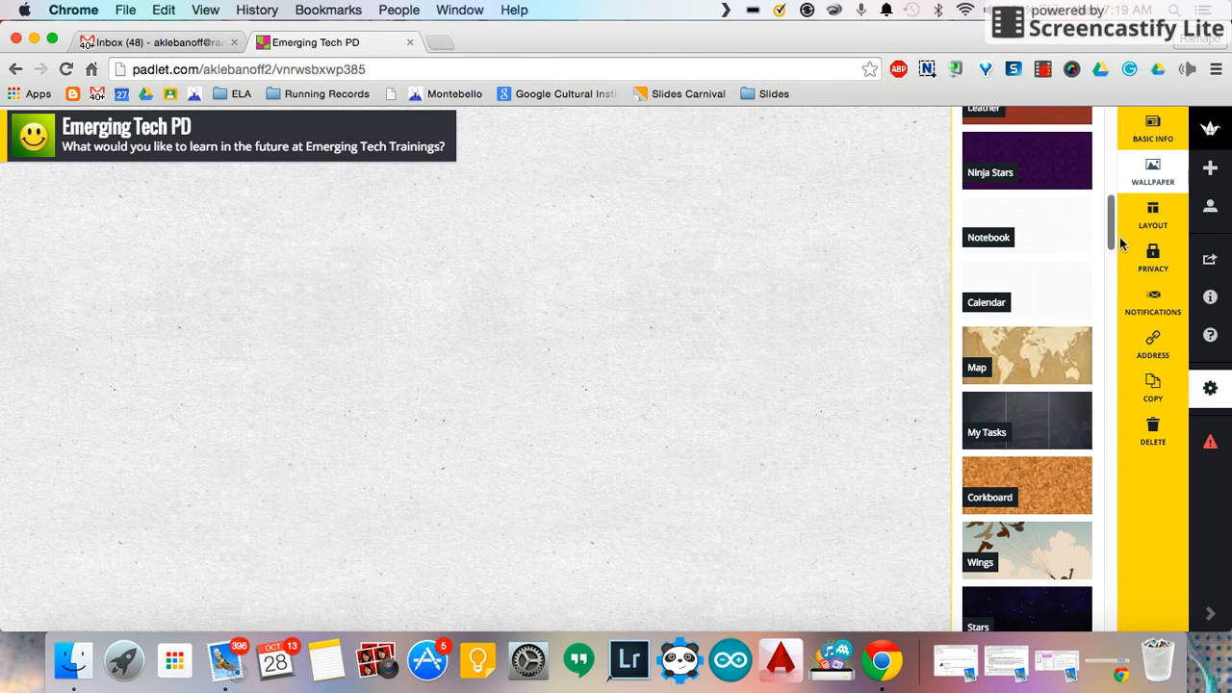
click(1082, 423)
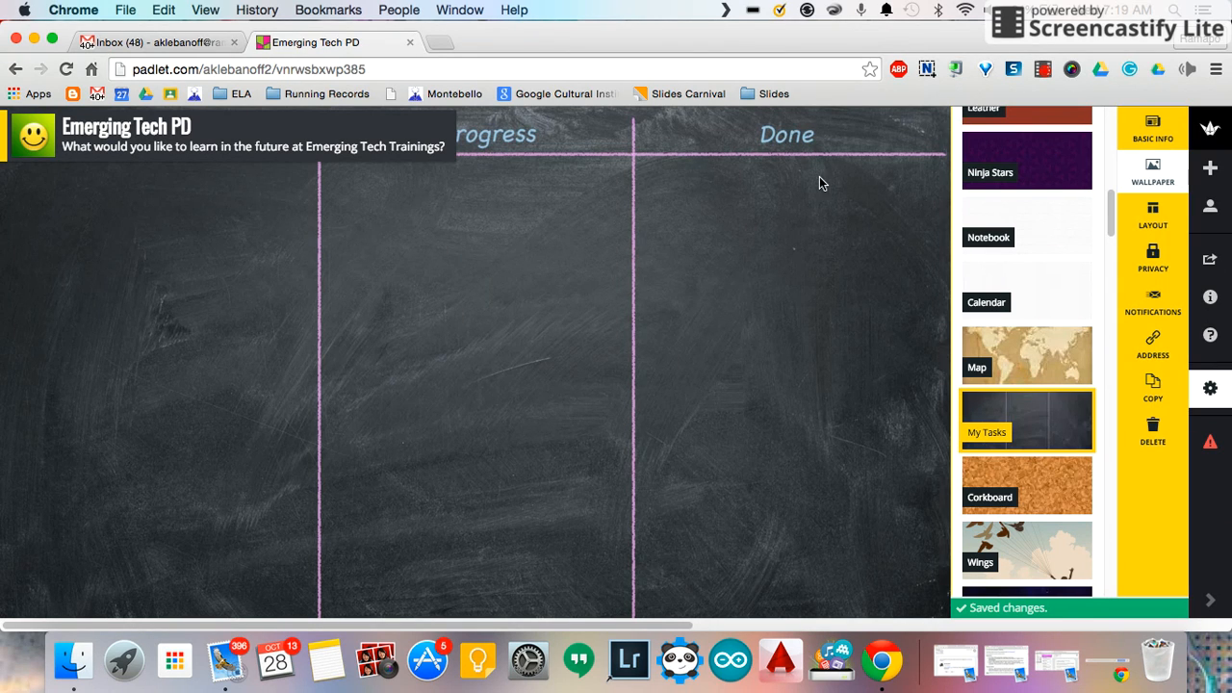
click(379, 161)
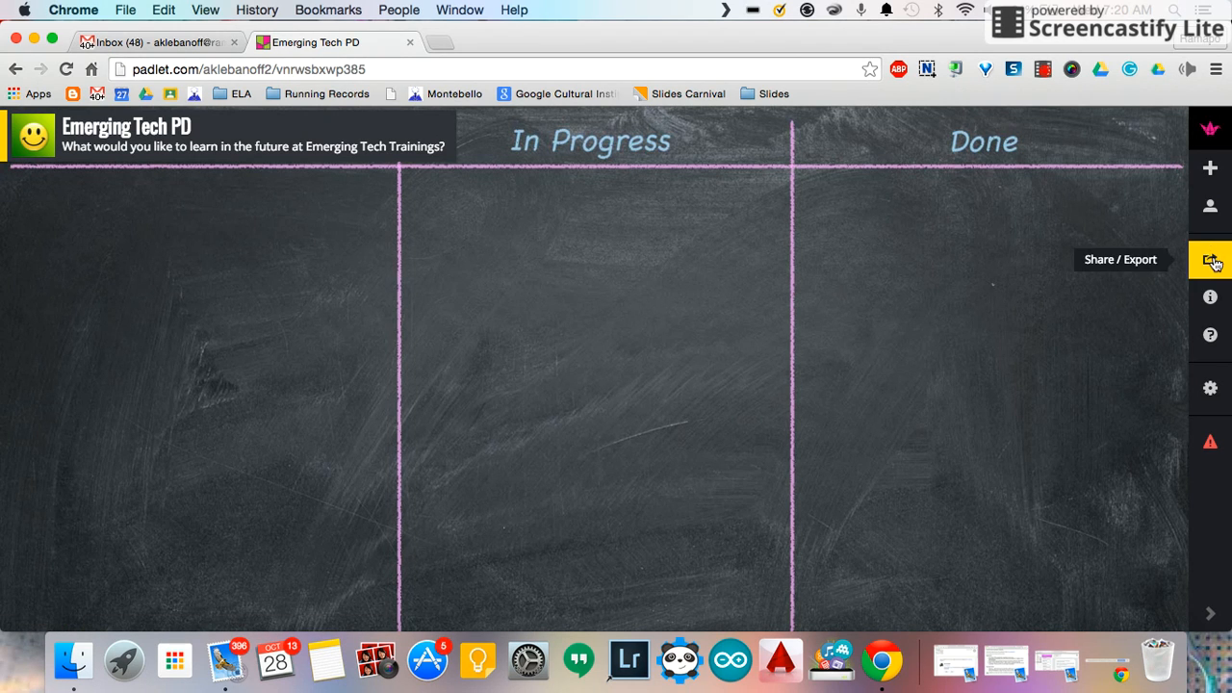
Step: Change the padlet's layout to Stream so posts are placed one below the other
click(1211, 391)
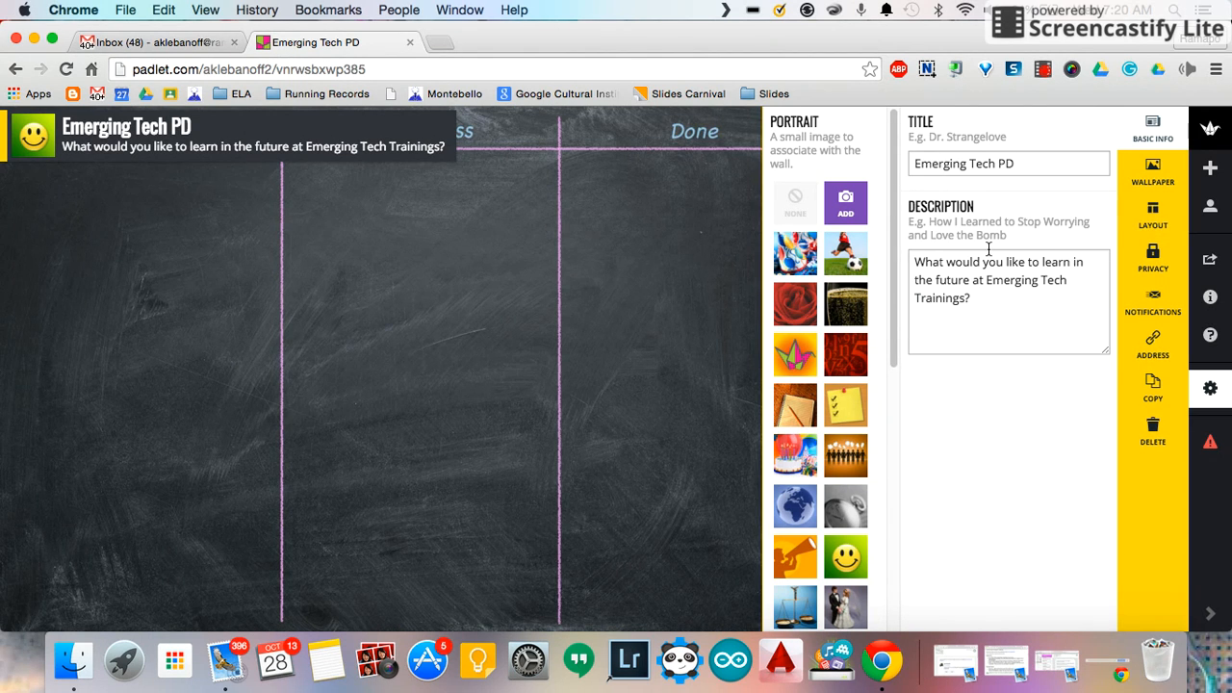
click(1158, 176)
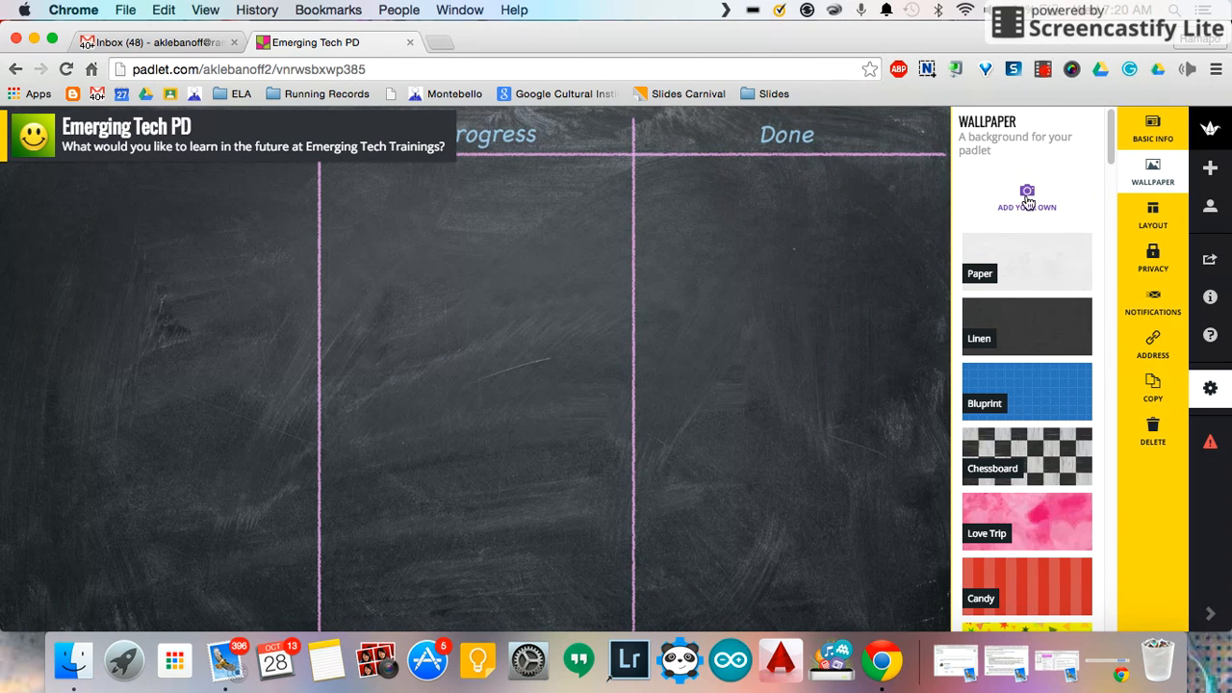
click(1156, 219)
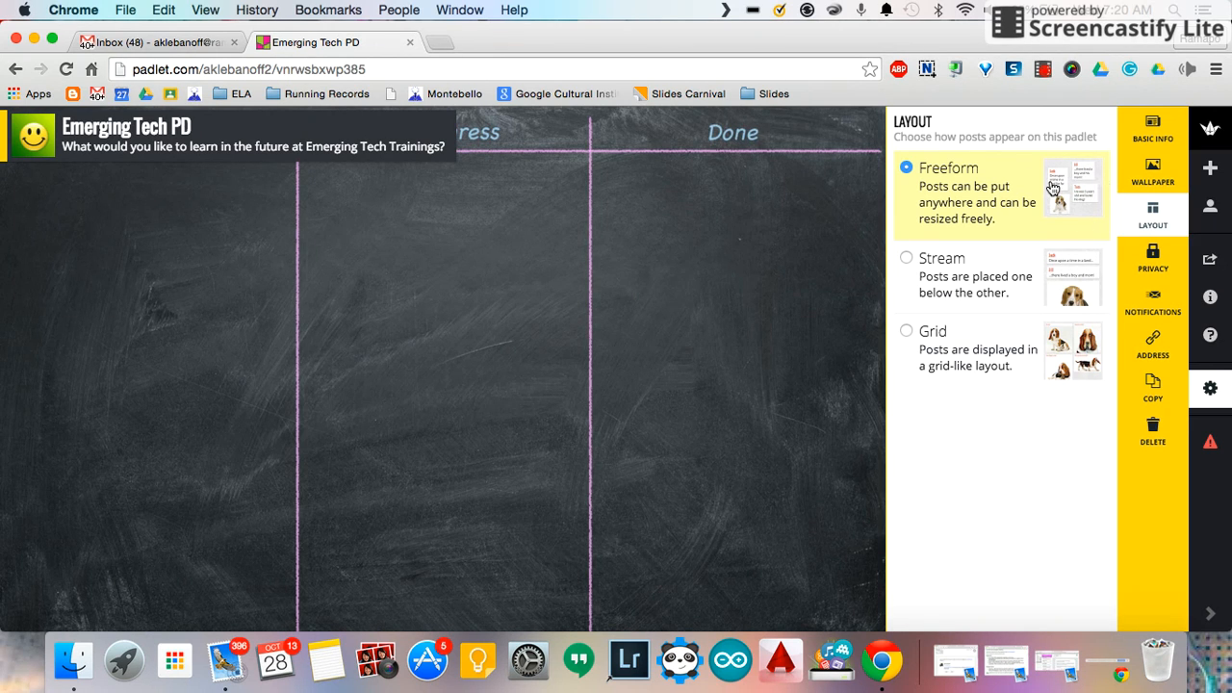
click(1022, 293)
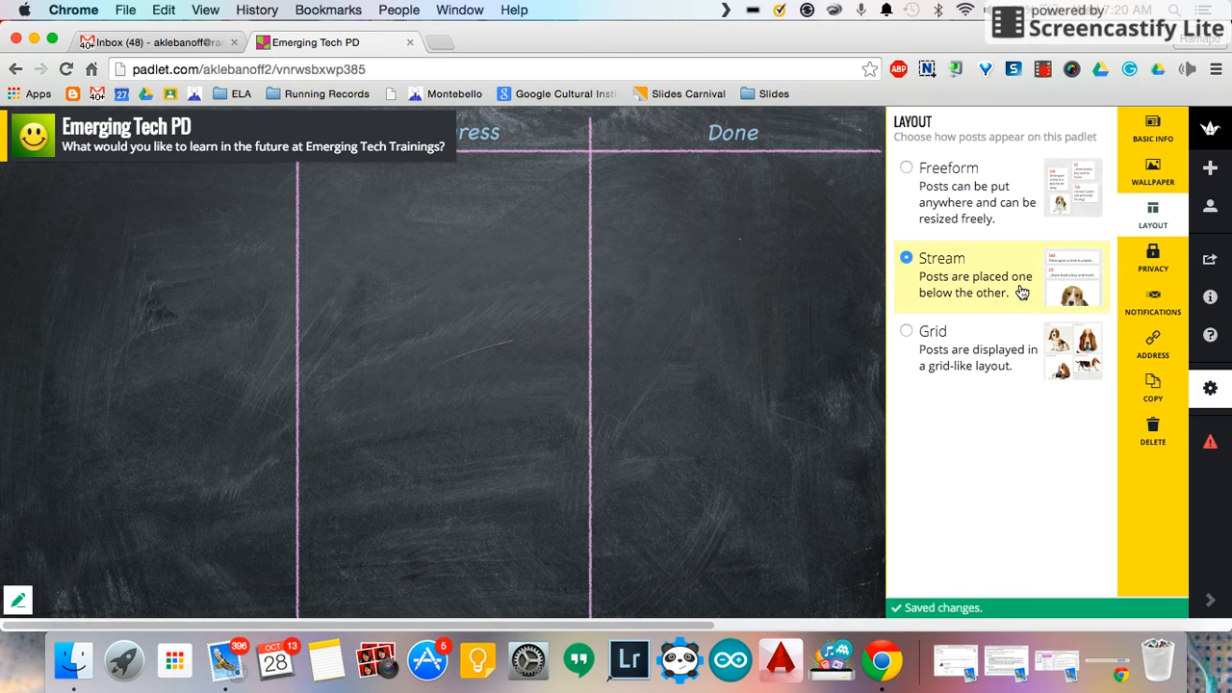
Step: Add a test post titled "alkjsdf" to the padlet and open the finished post in its enlarged view
double_click(534, 205)
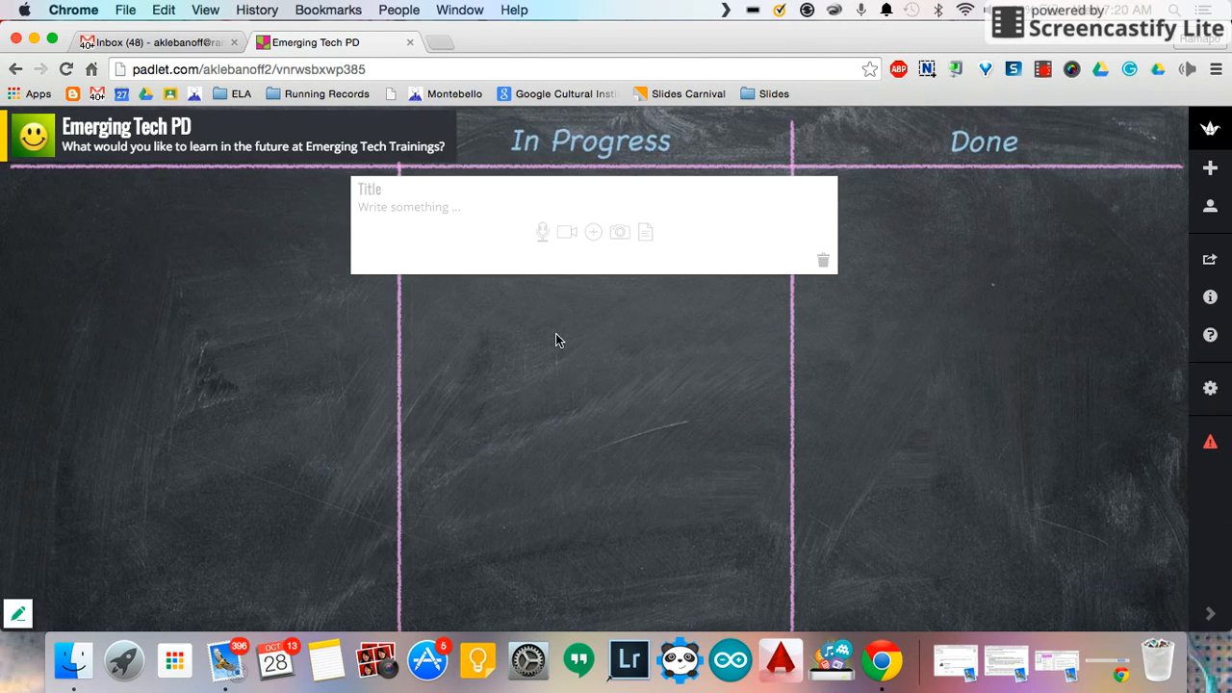
text(alkjsdf)
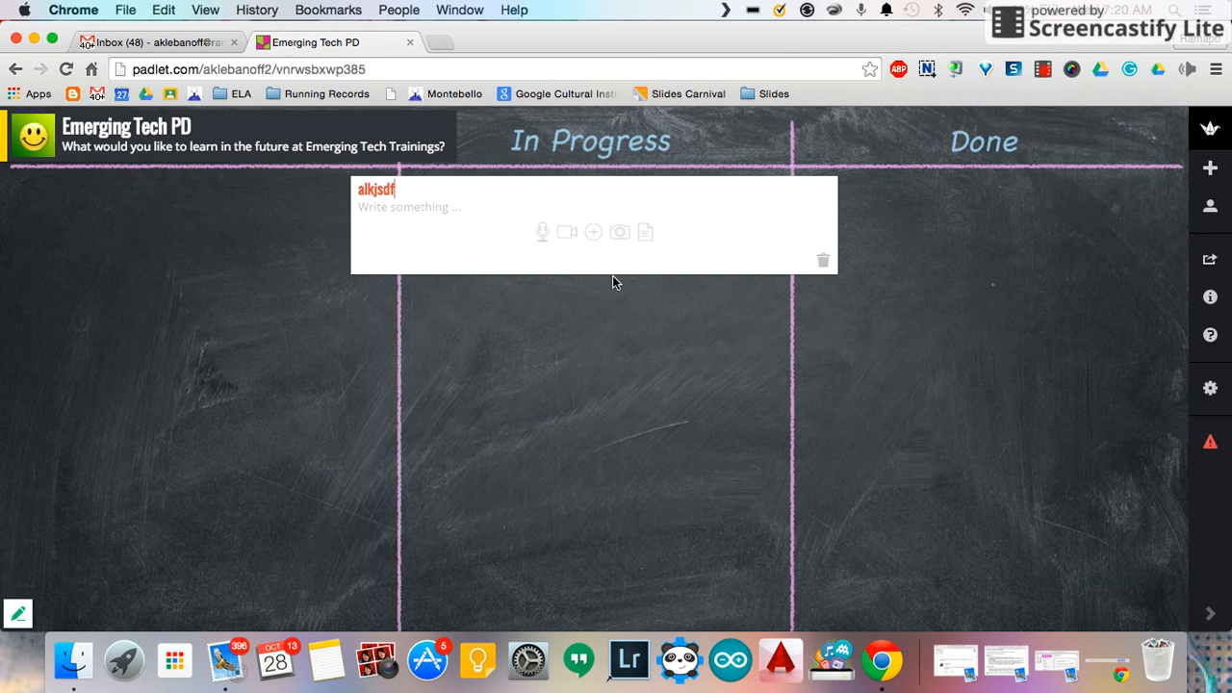
key(Tab)
click(875, 211)
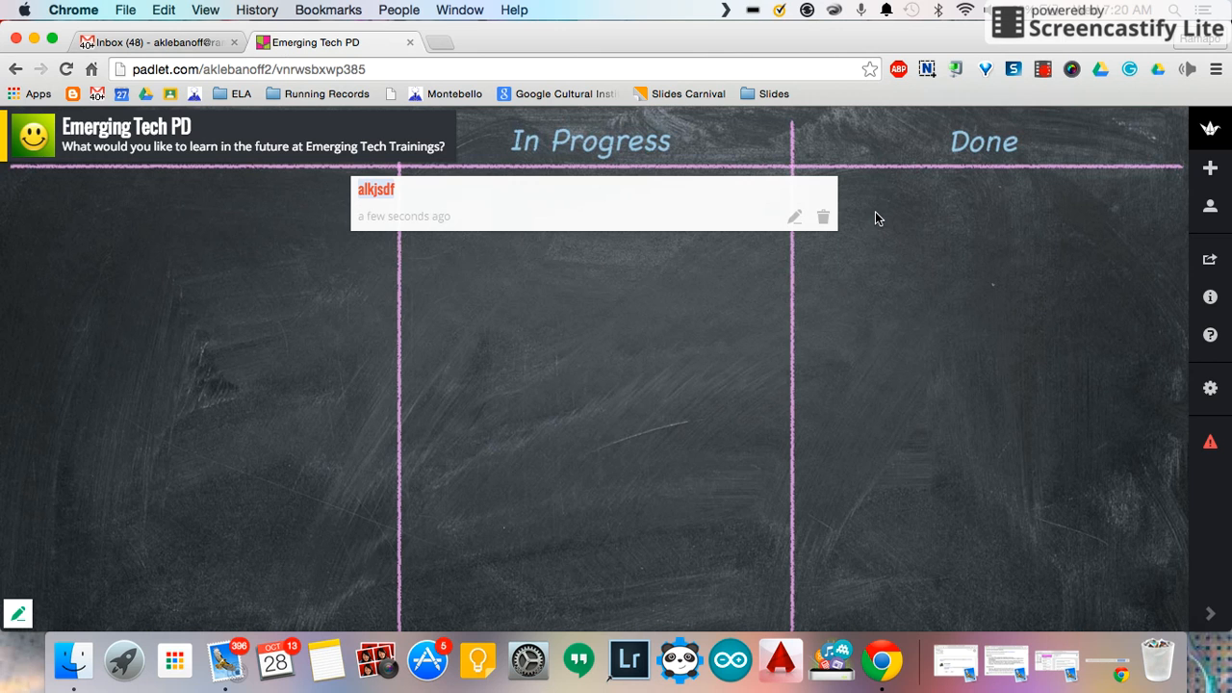
click(681, 220)
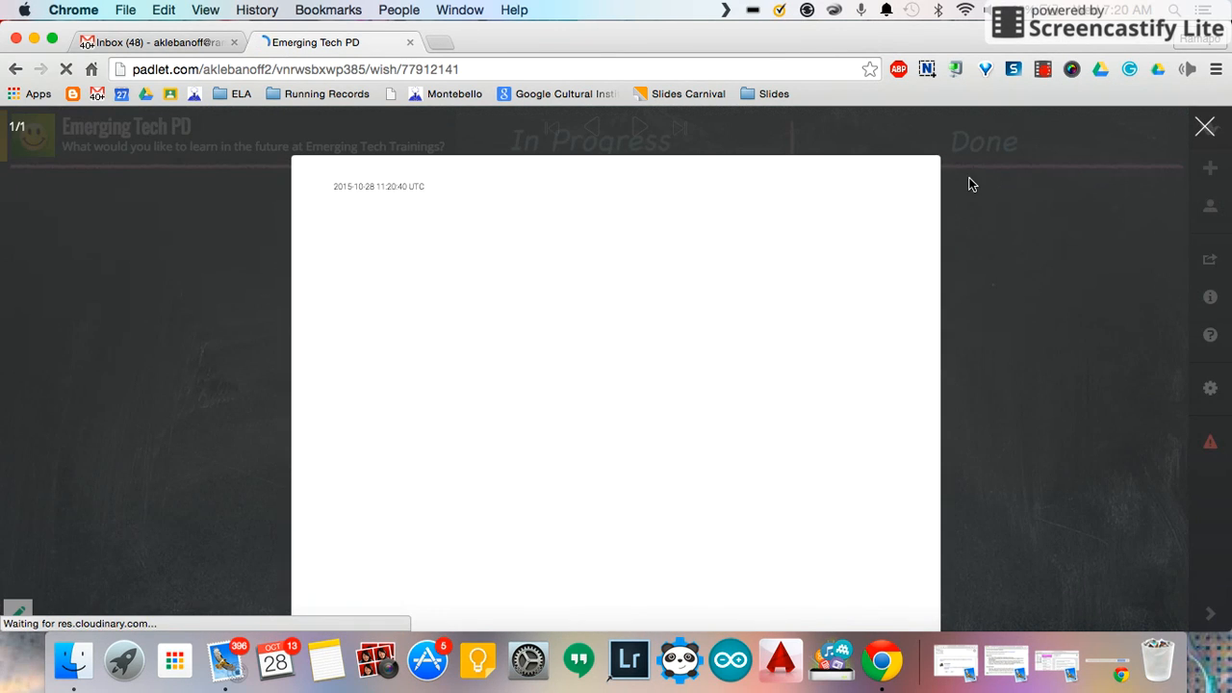
Step: Close the enlarged post and add a second test post titled "asdfklj" to the padlet
click(1209, 131)
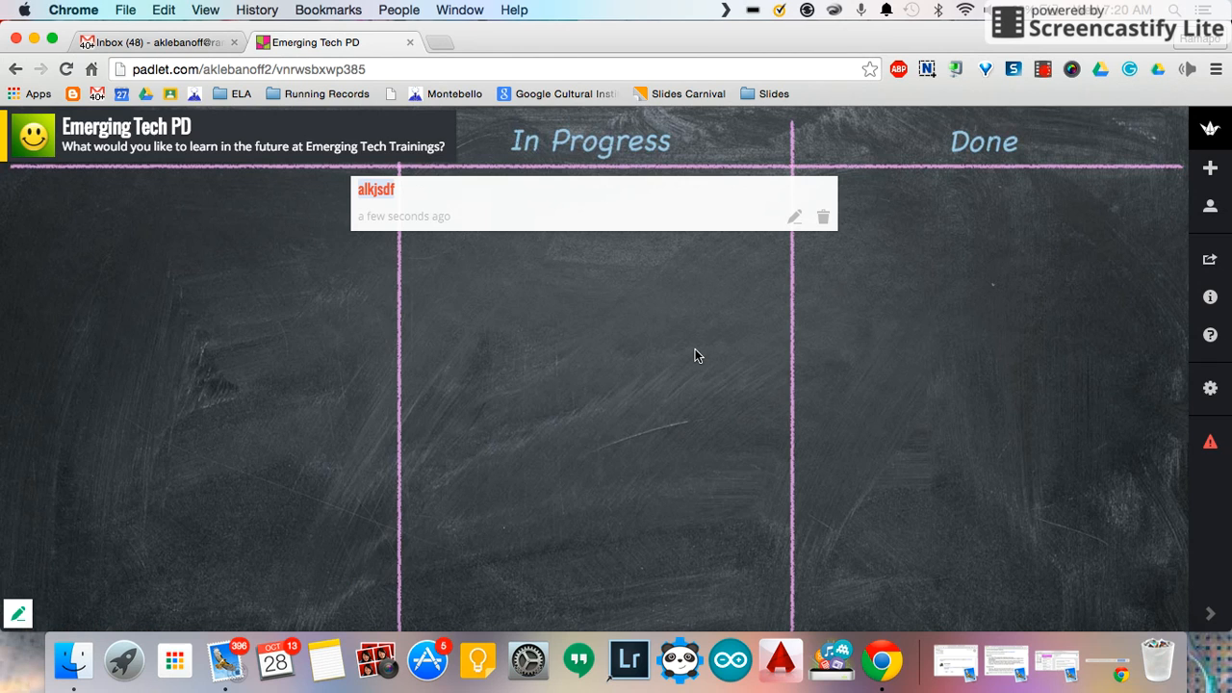
double_click(698, 356)
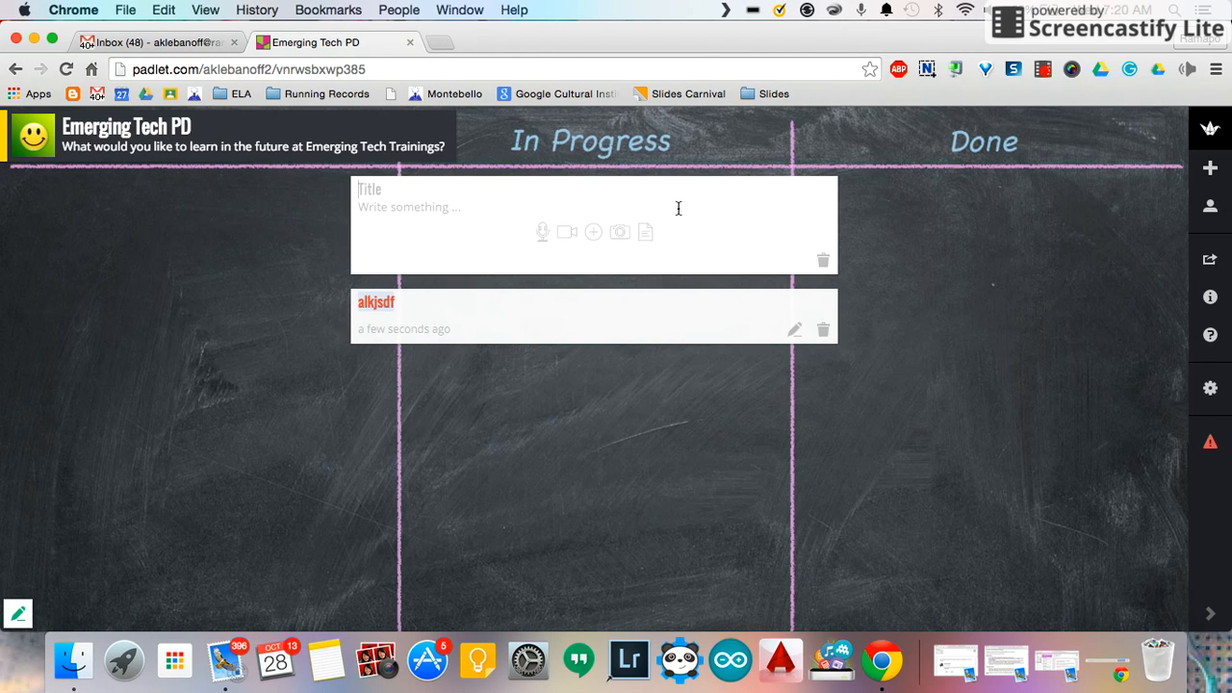
text(asdfklj)
double_click(586, 407)
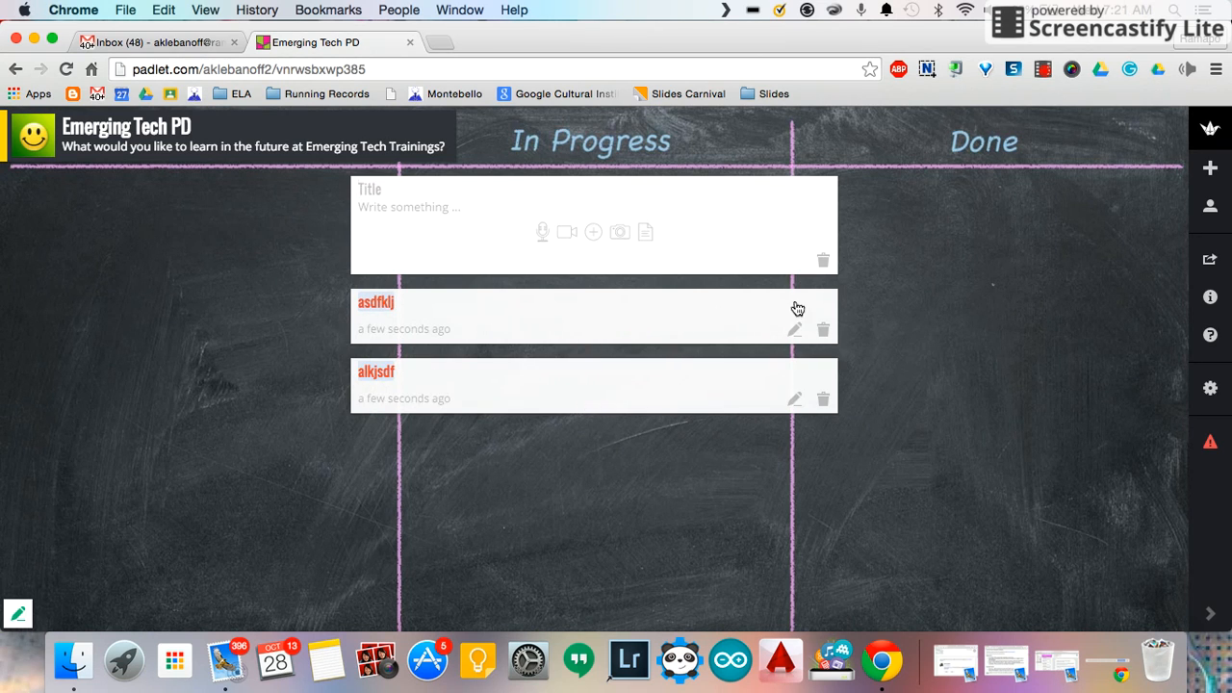
Step: Change the padlet's layout to Grid so posts are displayed in a grid-like arrangement
click(1211, 390)
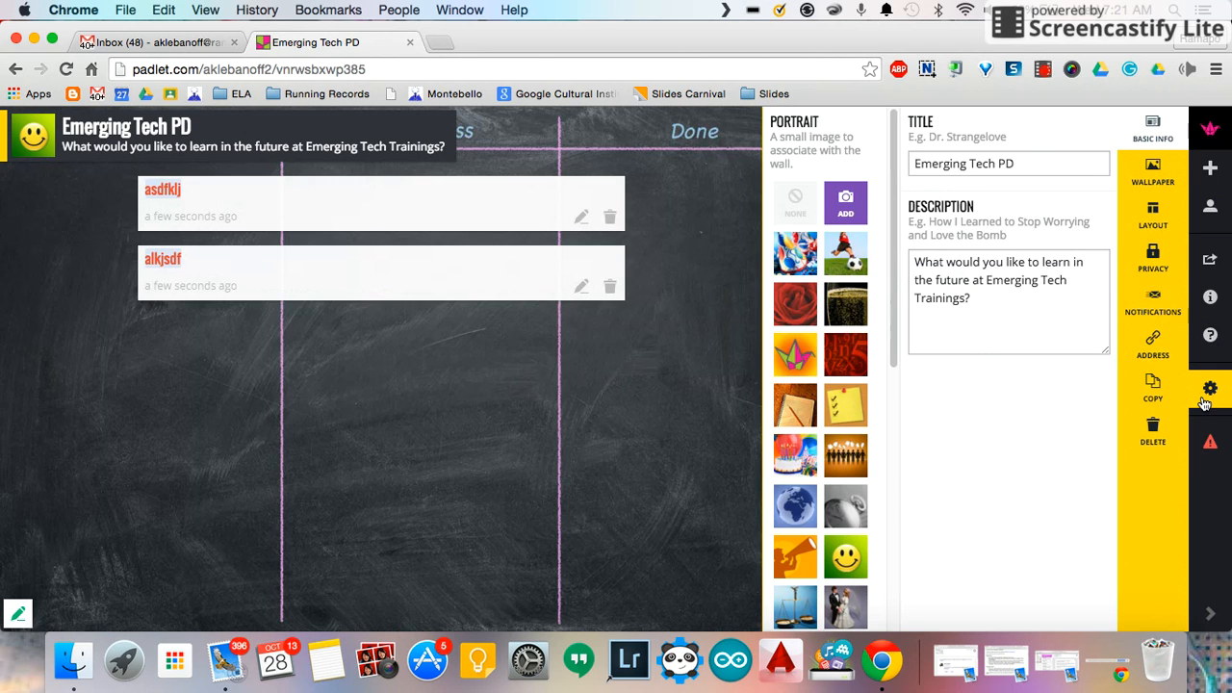
click(1157, 228)
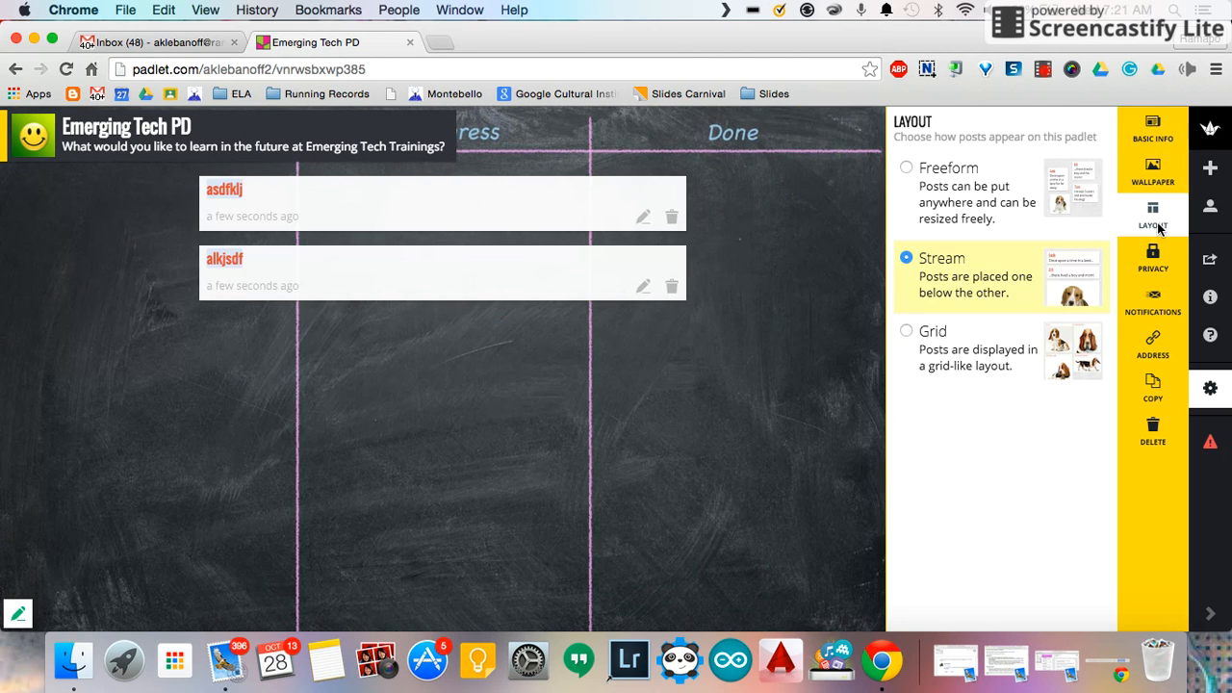
click(1002, 361)
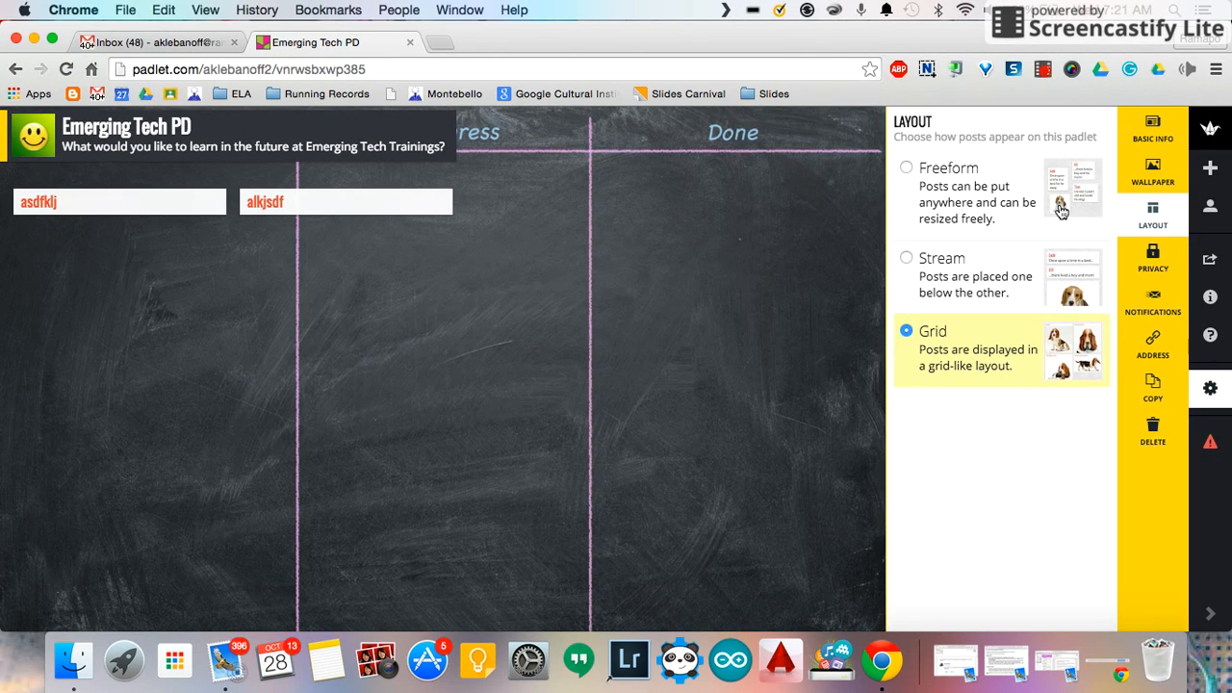
Step: Try Password Protected visibility in the padlet's privacy settings and look over its visitor permission levels
click(1152, 258)
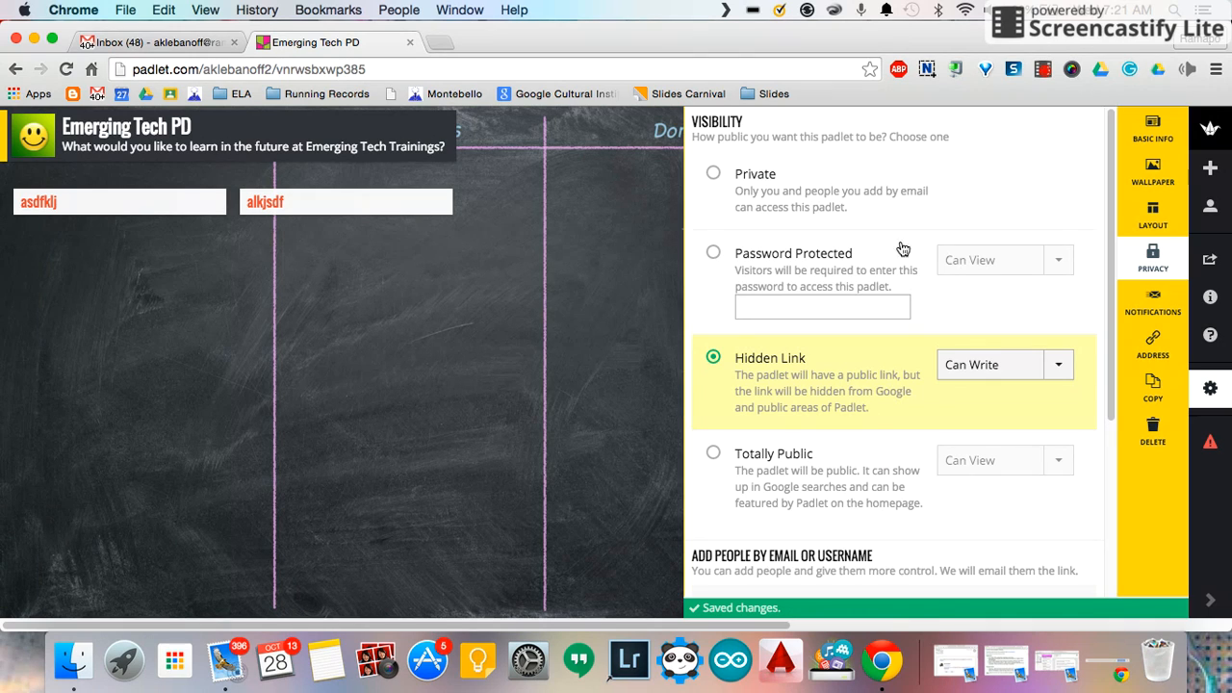
click(852, 271)
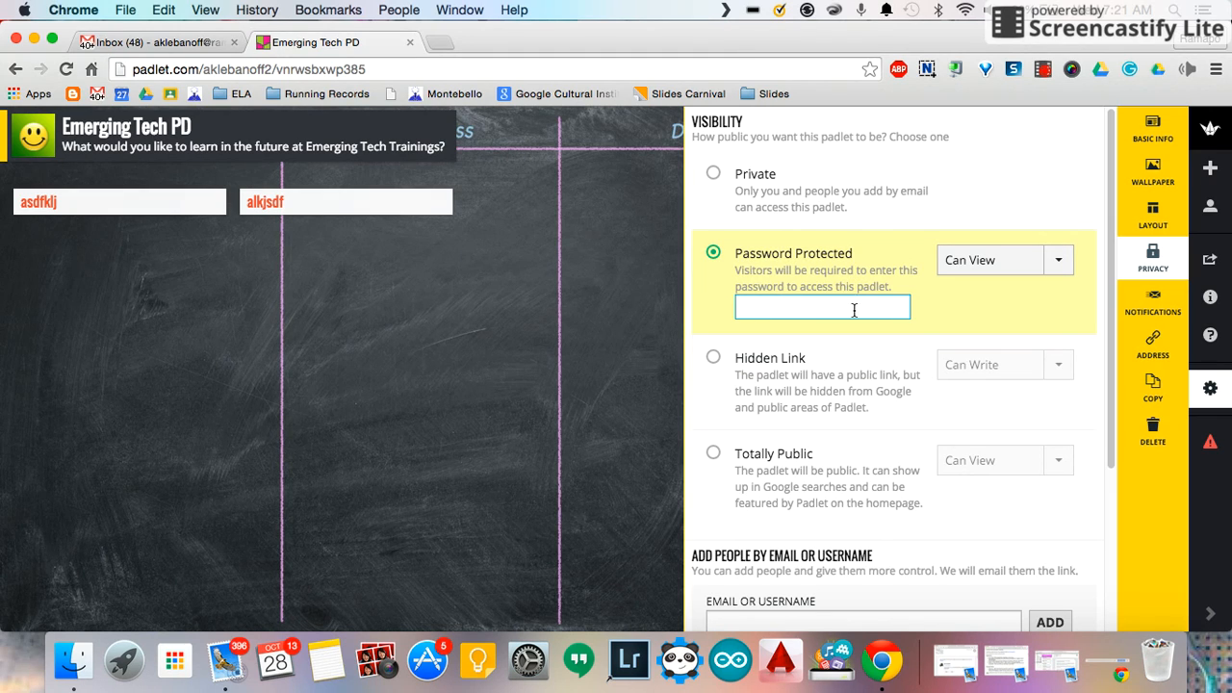
click(1013, 268)
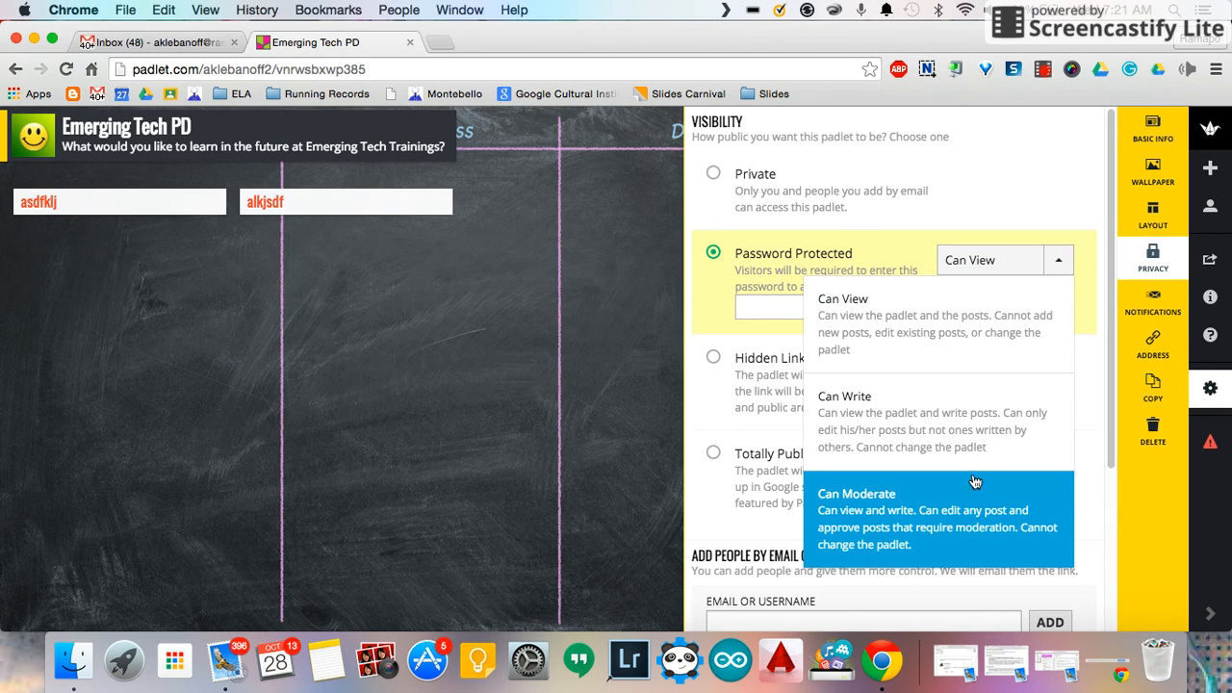
click(897, 252)
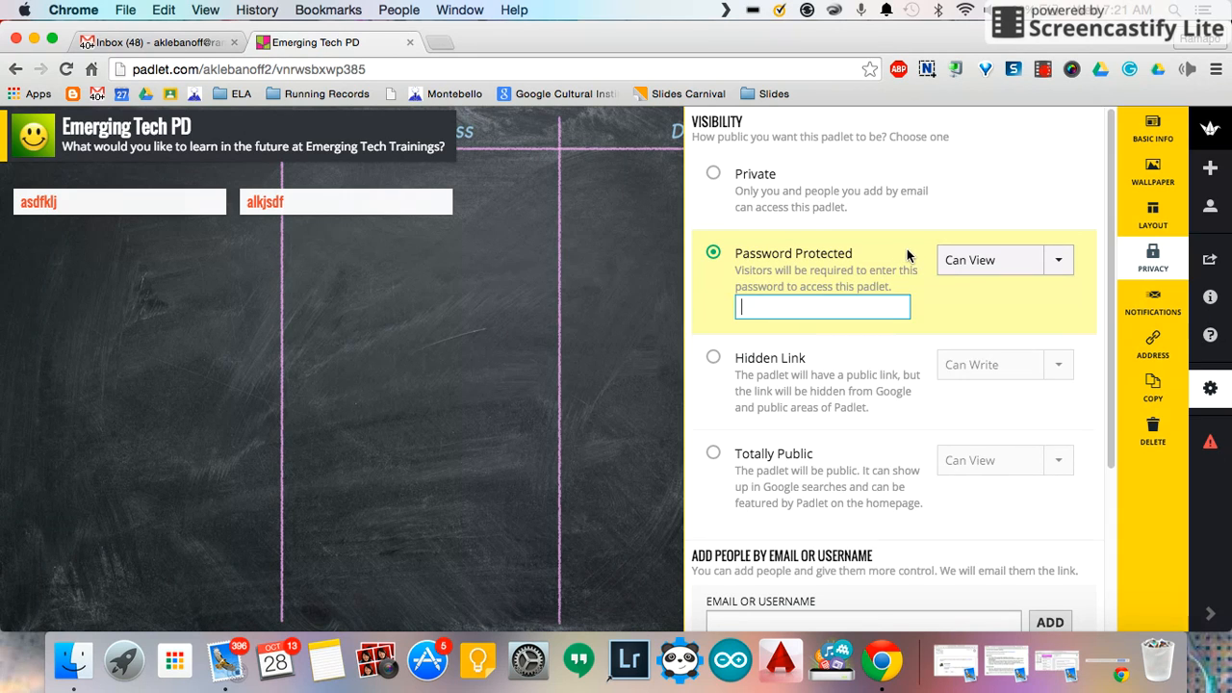
Step: Set the padlet's visibility to Hidden Link with the Can Write permission for visitors
click(885, 392)
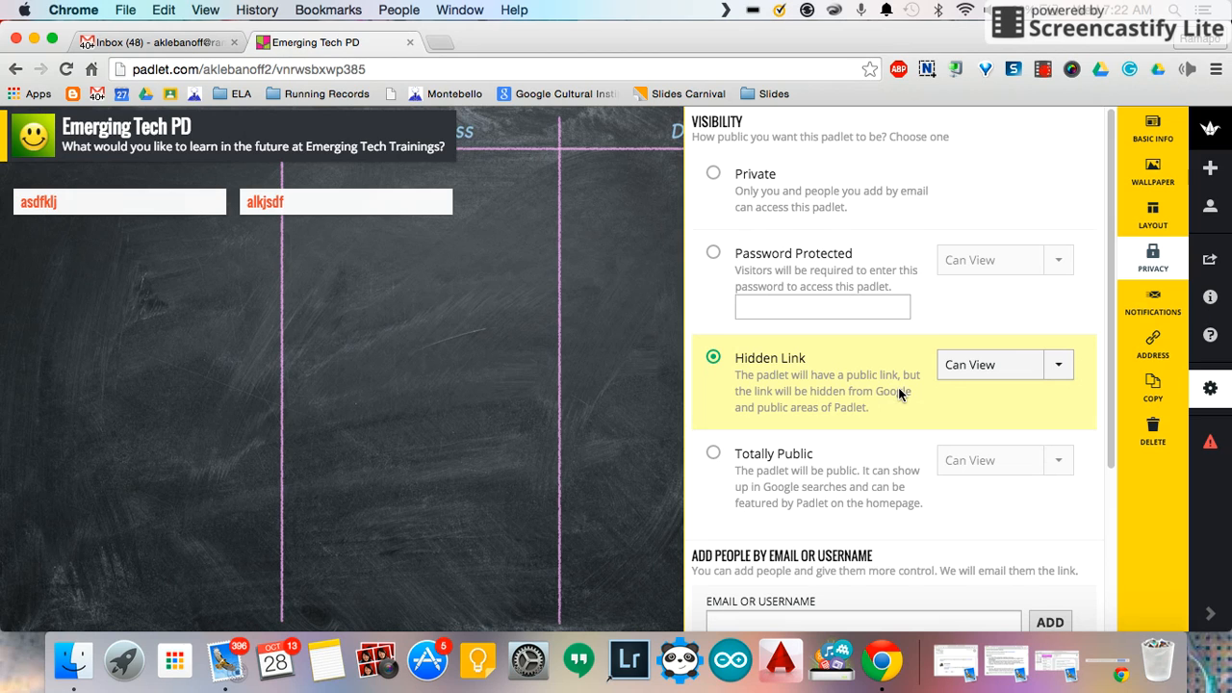
click(1053, 377)
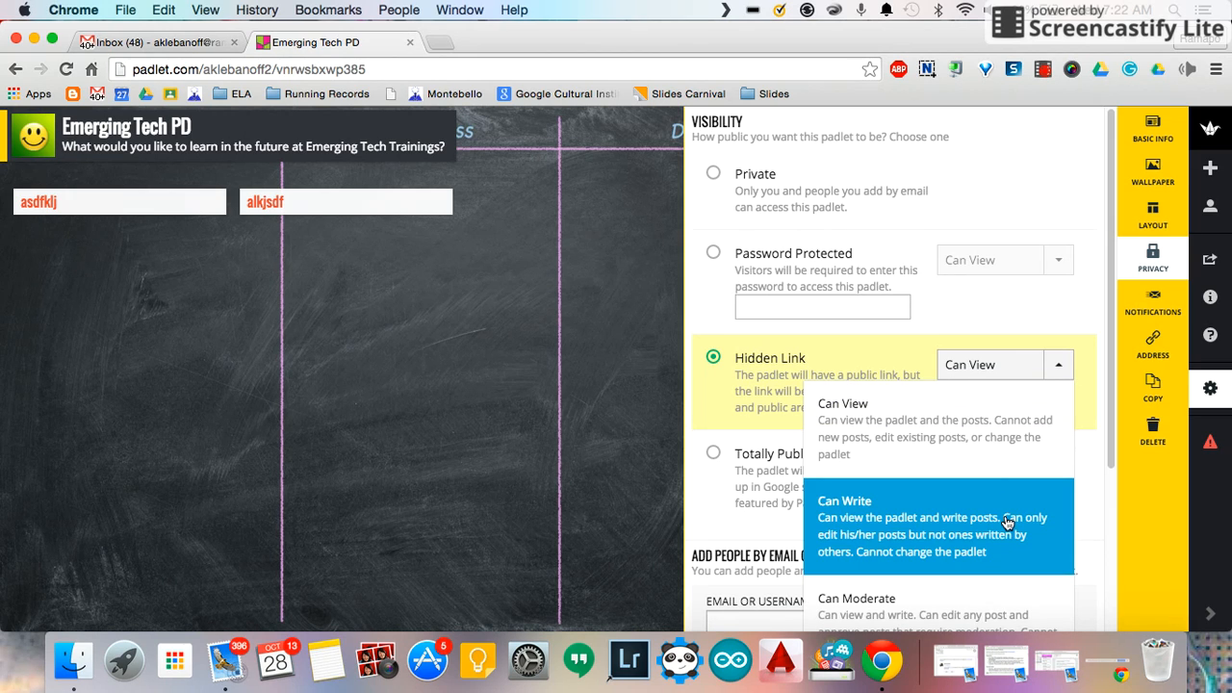
click(1008, 523)
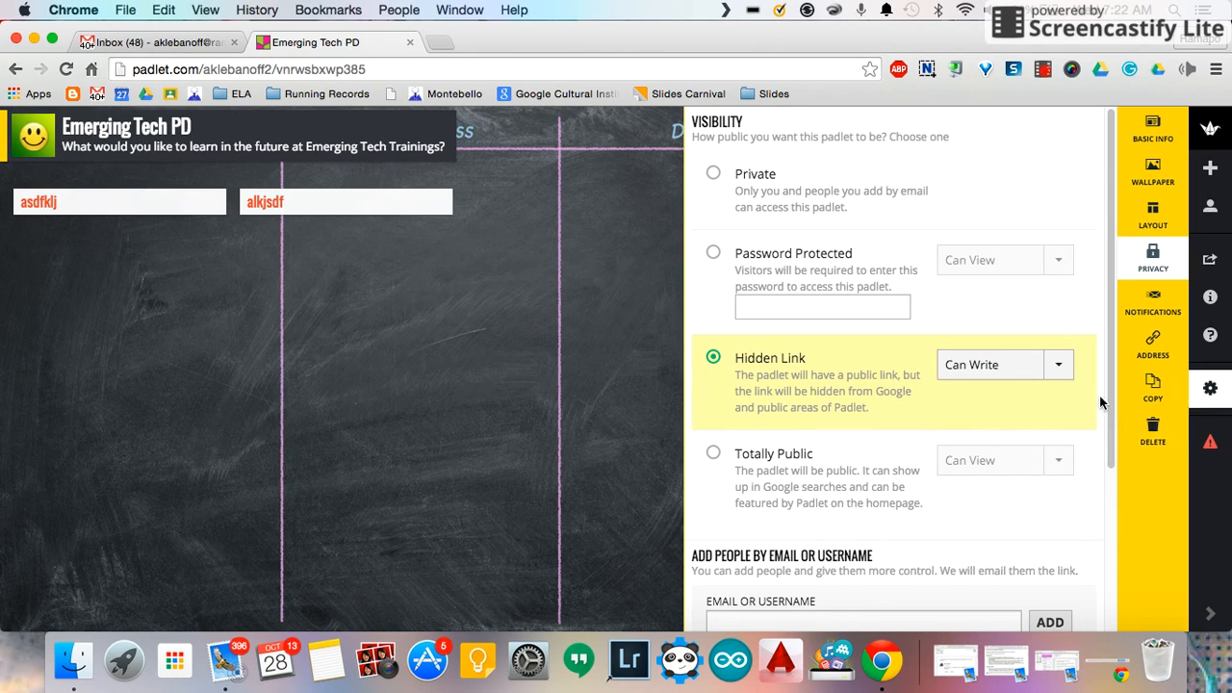
Step: View the padlet's notification settings and try "ETPD" as the ending of a new custom padlet address
click(1168, 304)
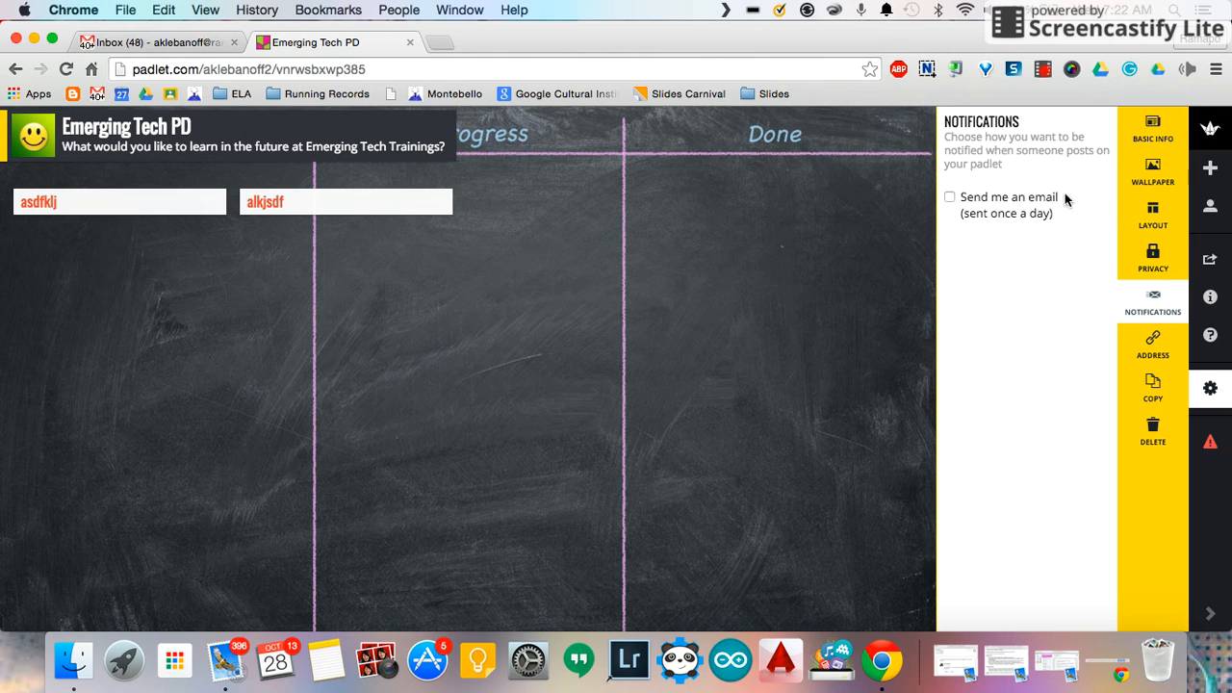
click(1155, 349)
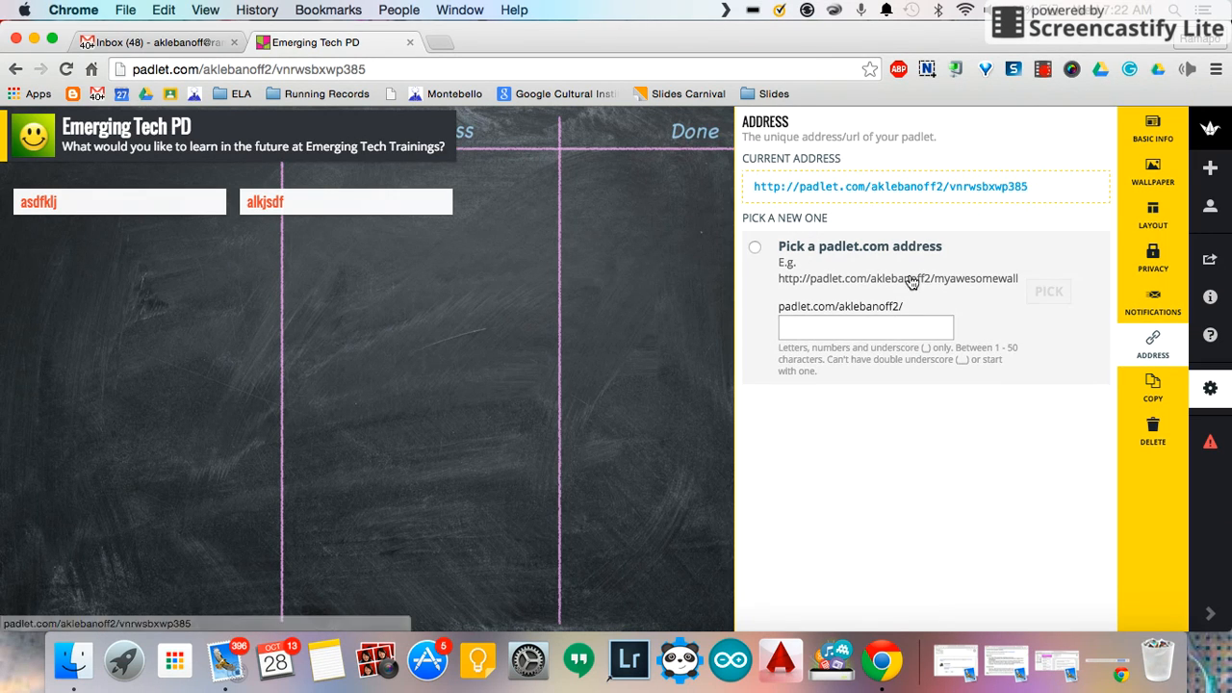
click(927, 332)
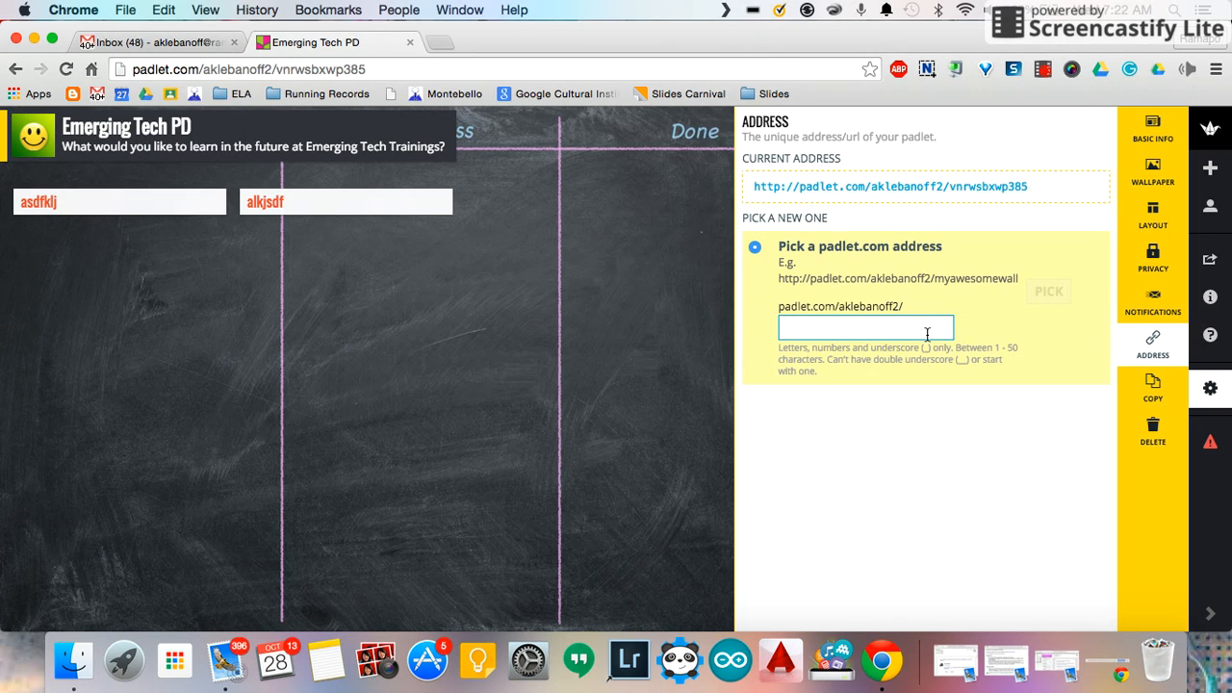
text(ET)
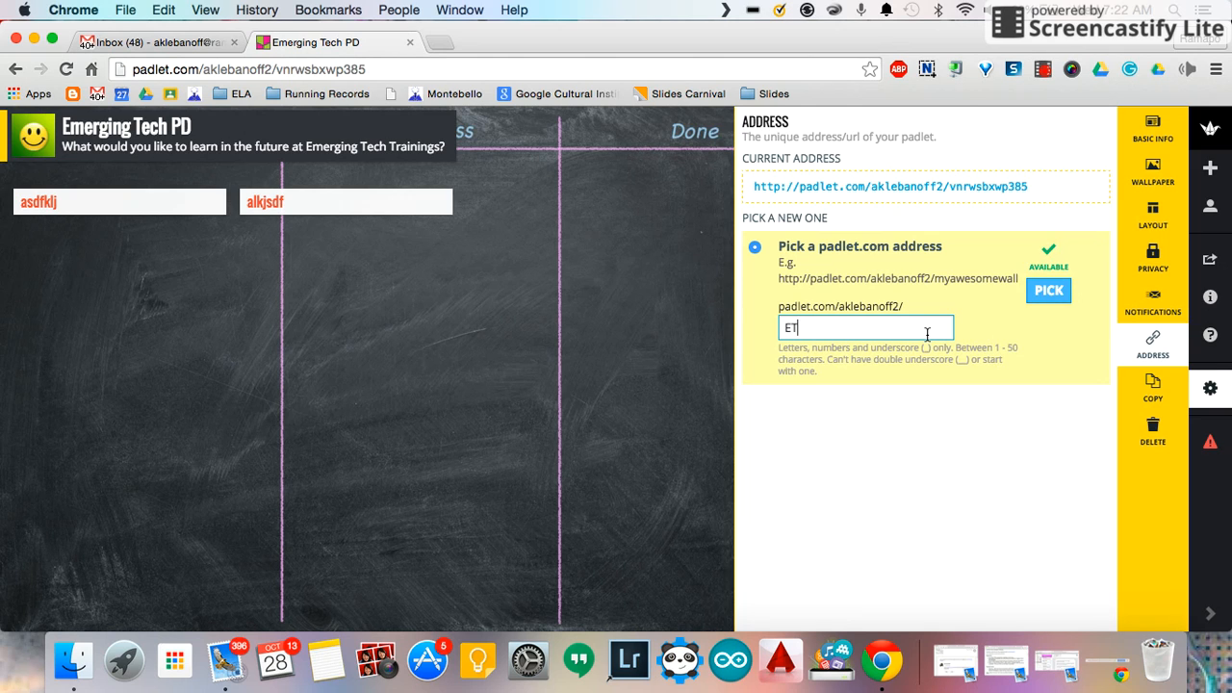
text(PD)
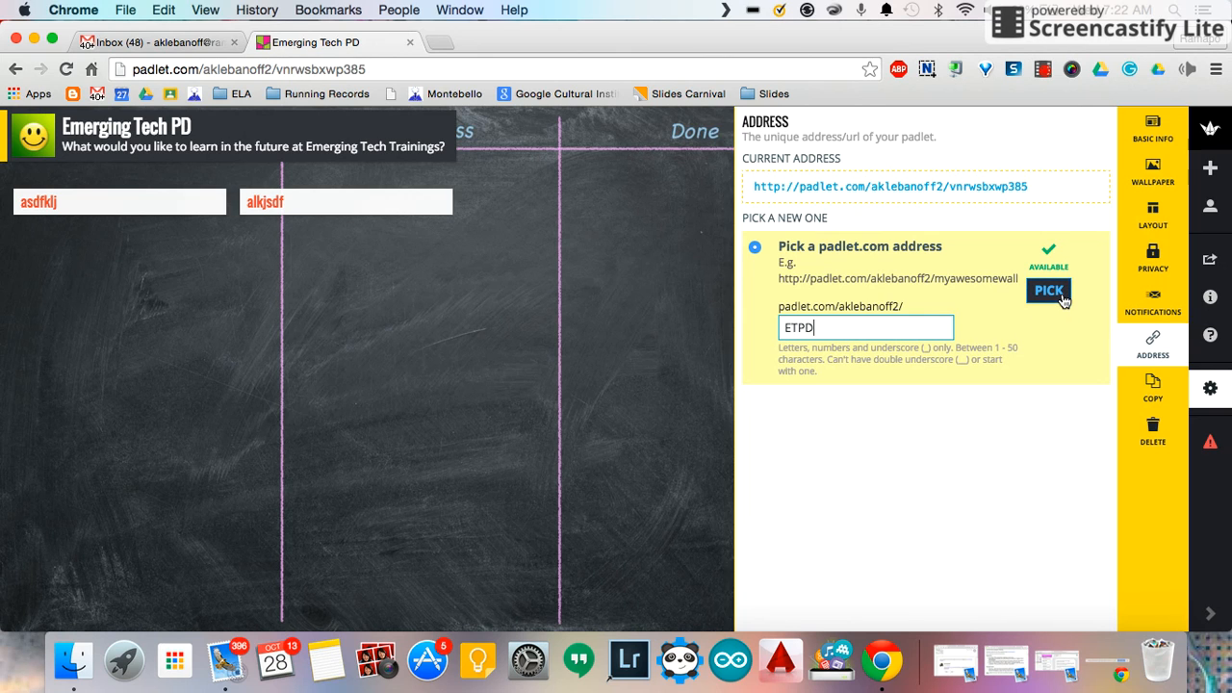
Step: Open the options for copying the padlet with or without its posts
click(1154, 388)
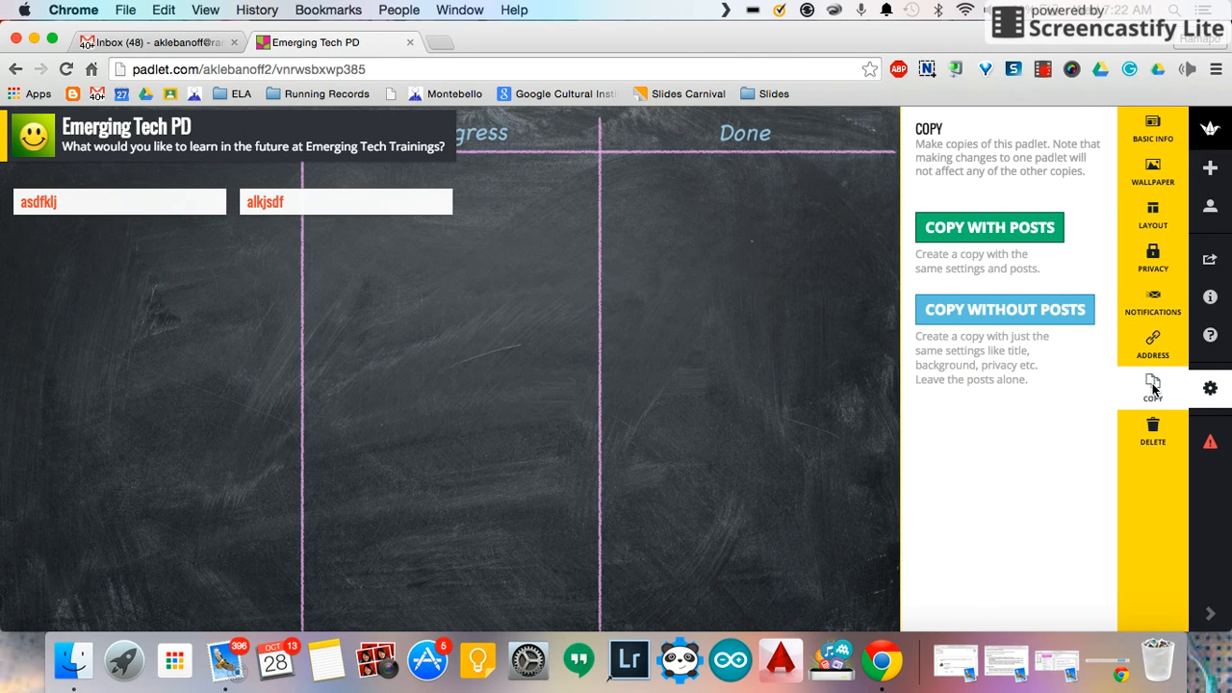